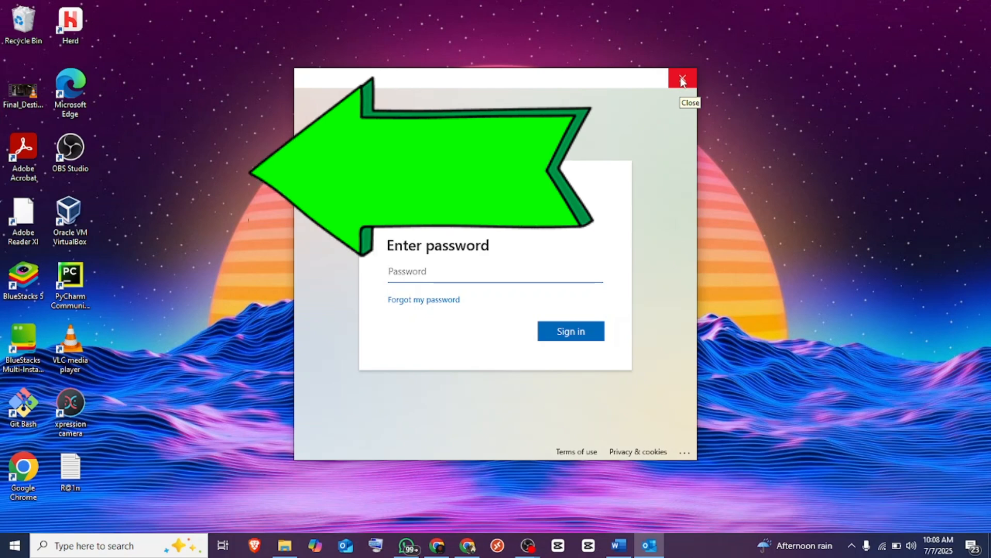
# - Close the password prompt, cancel profile loading, and dismiss the 'Cannot start Microsoft Outlook' error
pyautogui.click(683, 80)
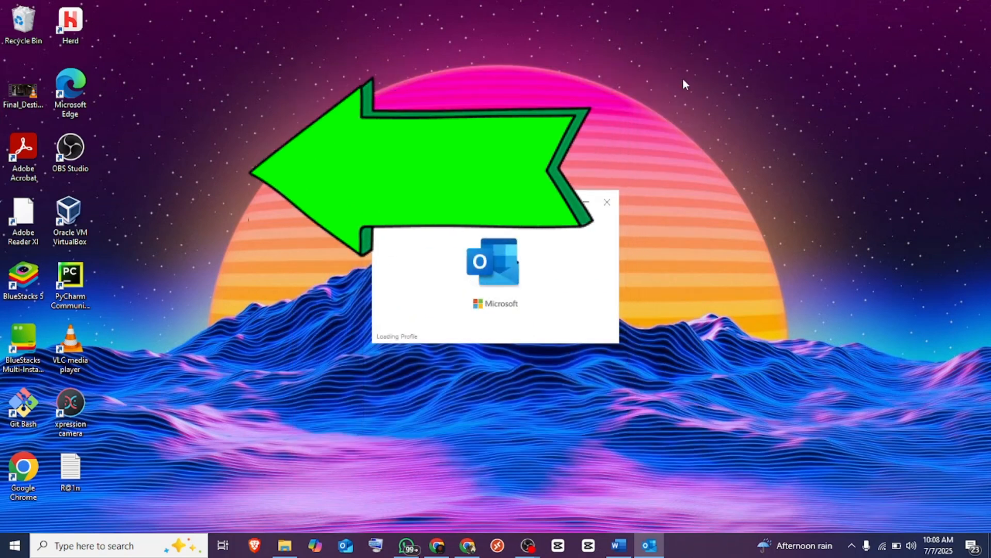
pyautogui.click(607, 203)
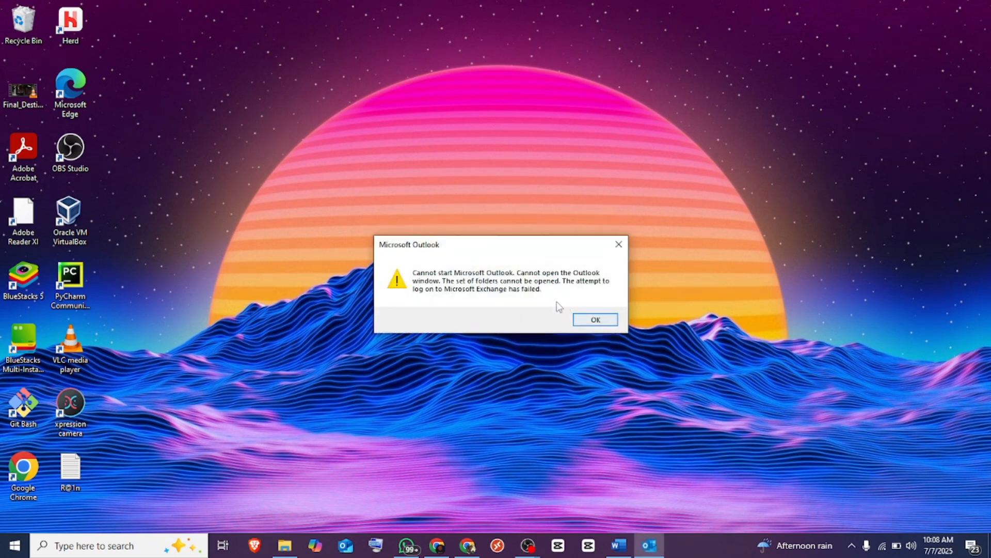
pyautogui.click(586, 320)
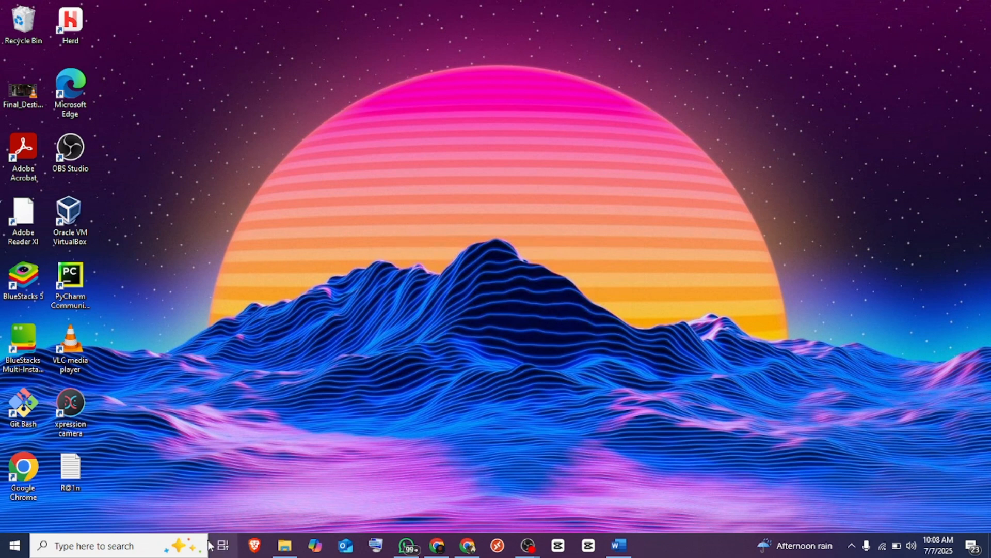
# - Open Control Panel by searching 'control' and close the WhatsApp window
pyautogui.click(157, 549)
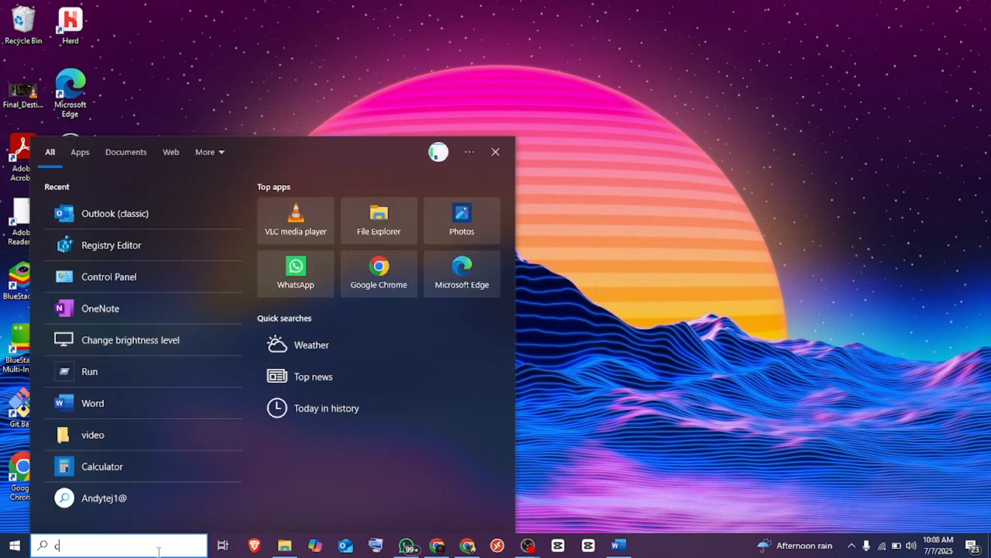
pyautogui.write('control')
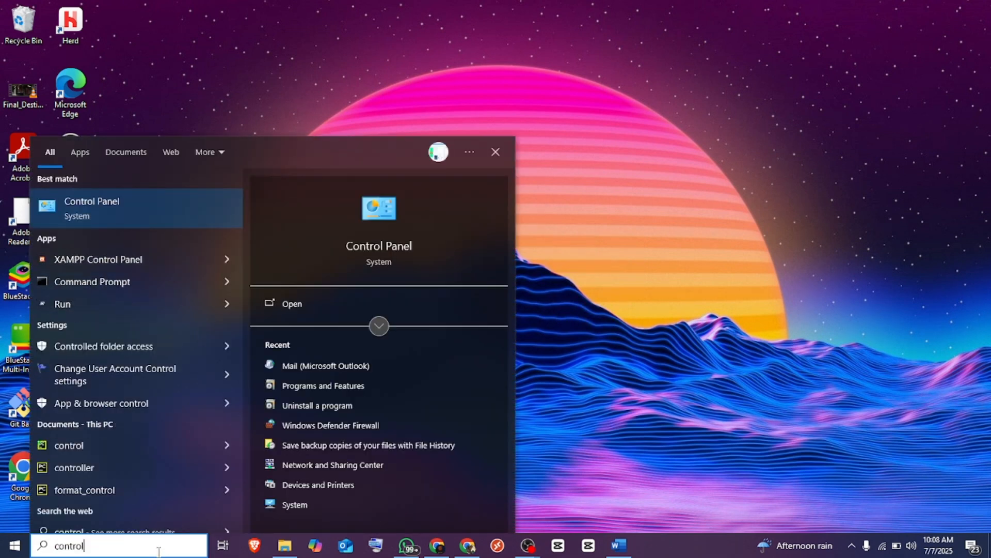
pyautogui.click(122, 206)
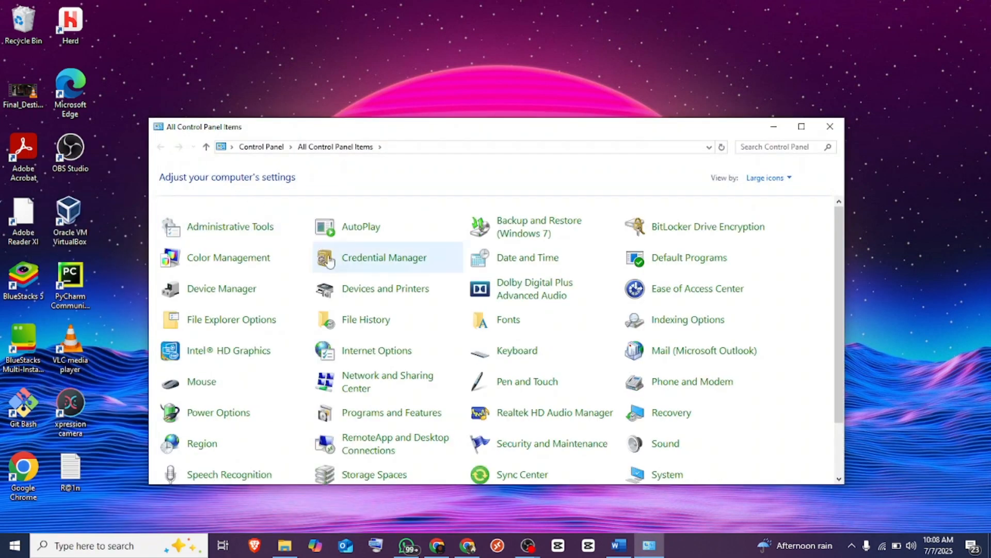
pyautogui.rightClick(404, 547)
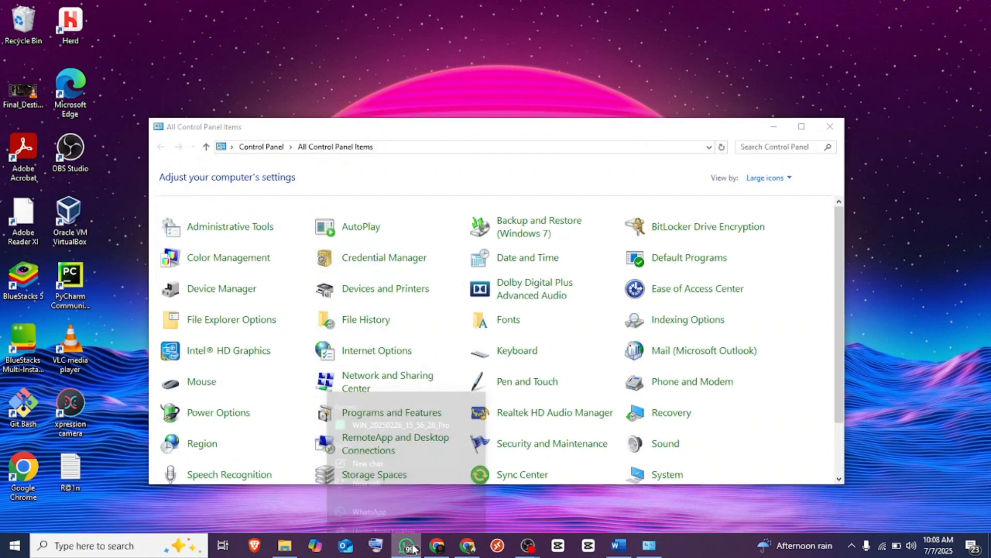
pyautogui.click(410, 521)
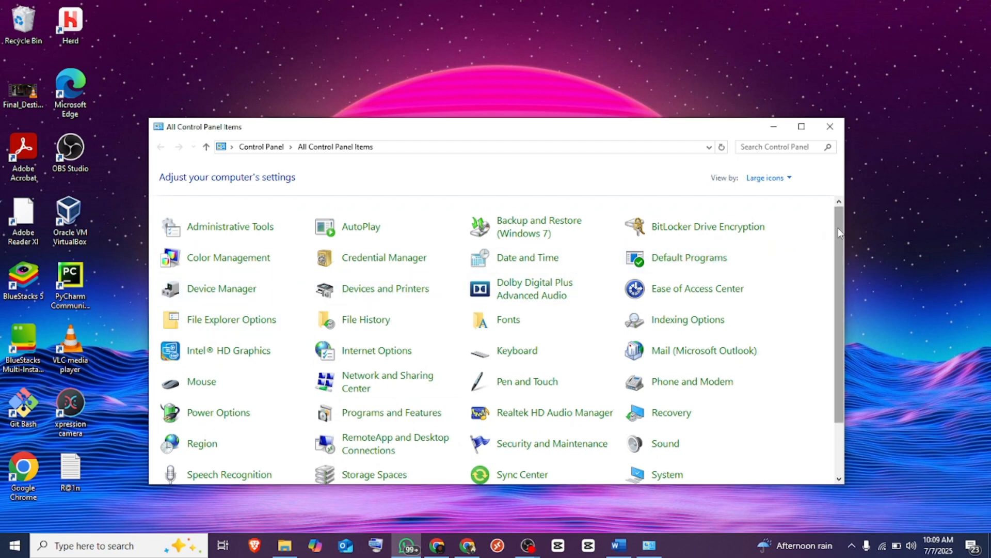
# - In Mail settings, show the profiles and add a new profile named 'newprofile'
pyautogui.moveTo(839, 237); pyautogui.dragTo(842, 287)
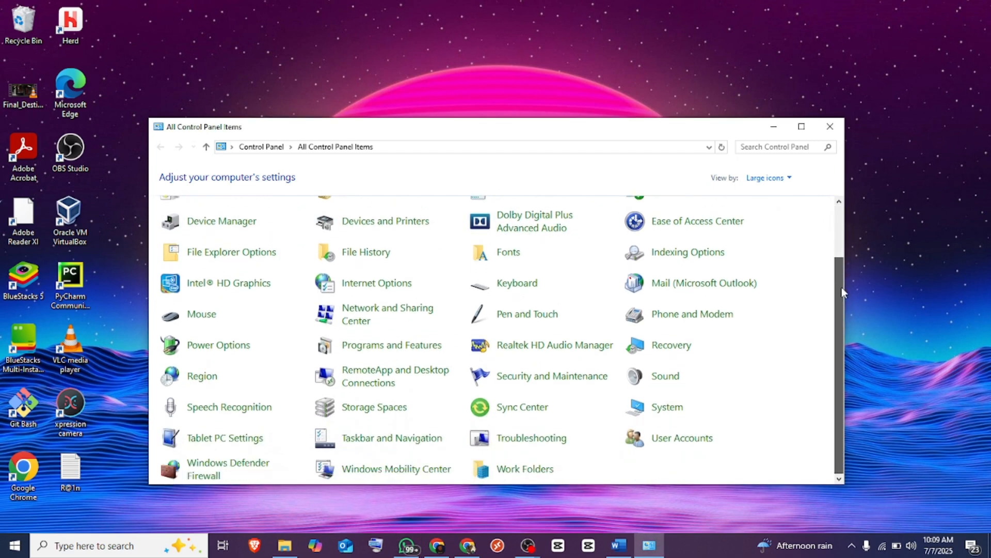
pyautogui.click(727, 289)
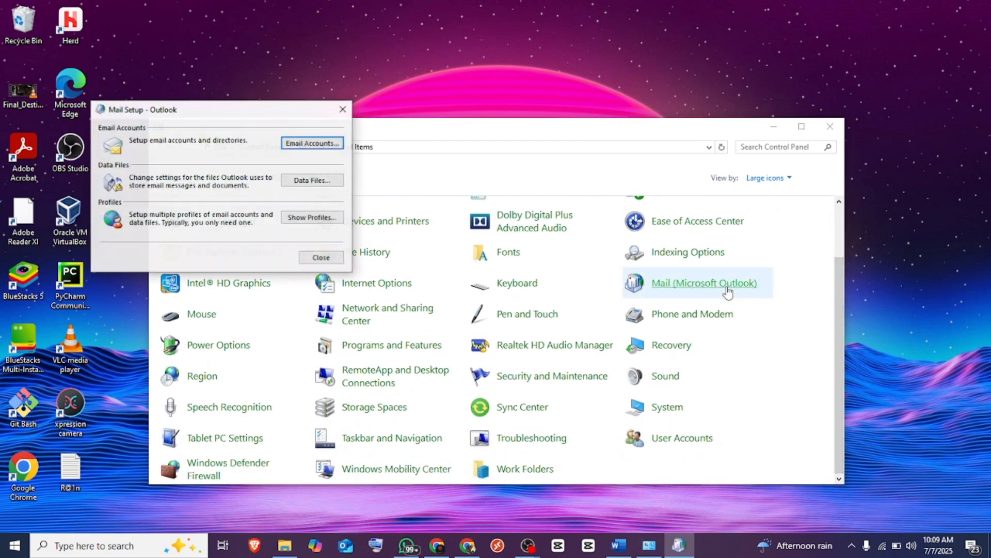
pyautogui.click(298, 218)
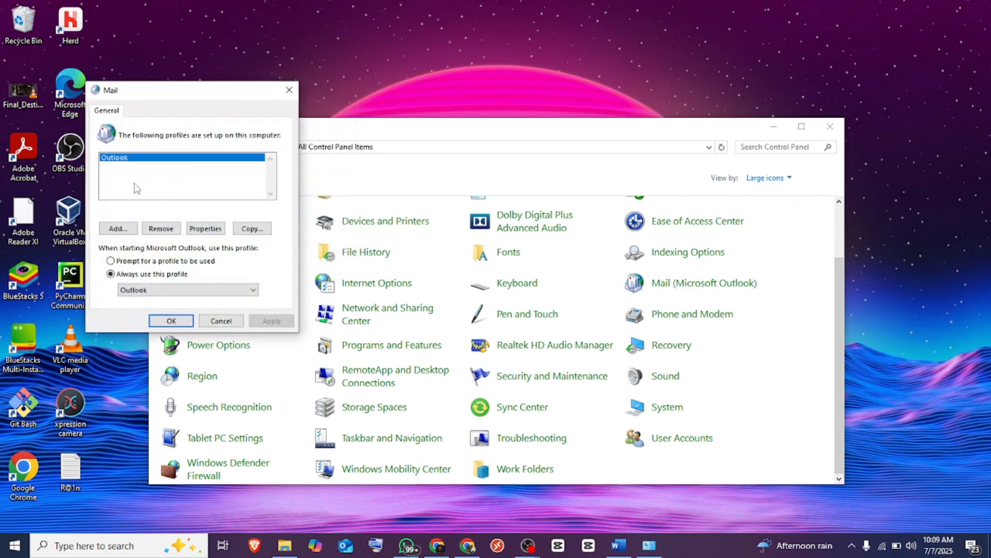
pyautogui.click(117, 229)
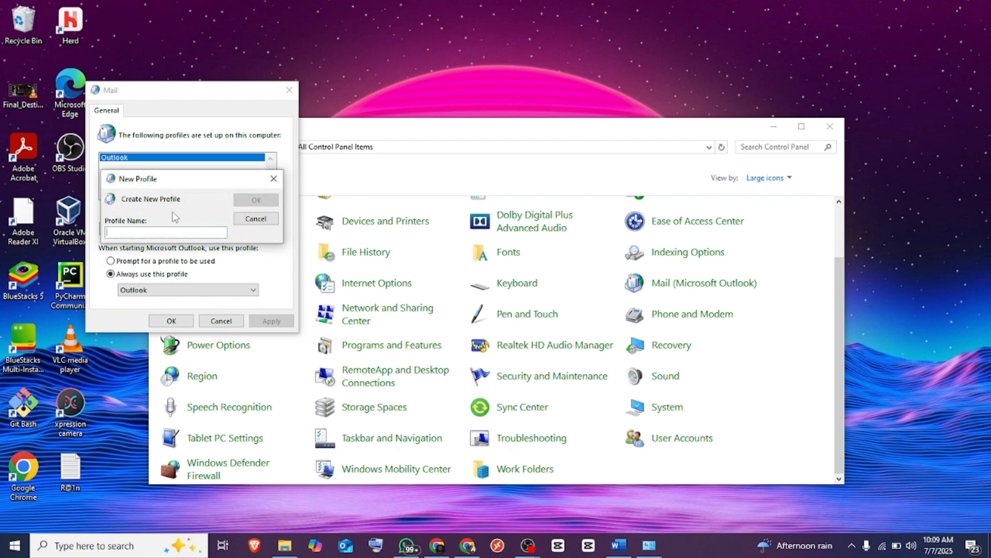
pyautogui.write('newpro')
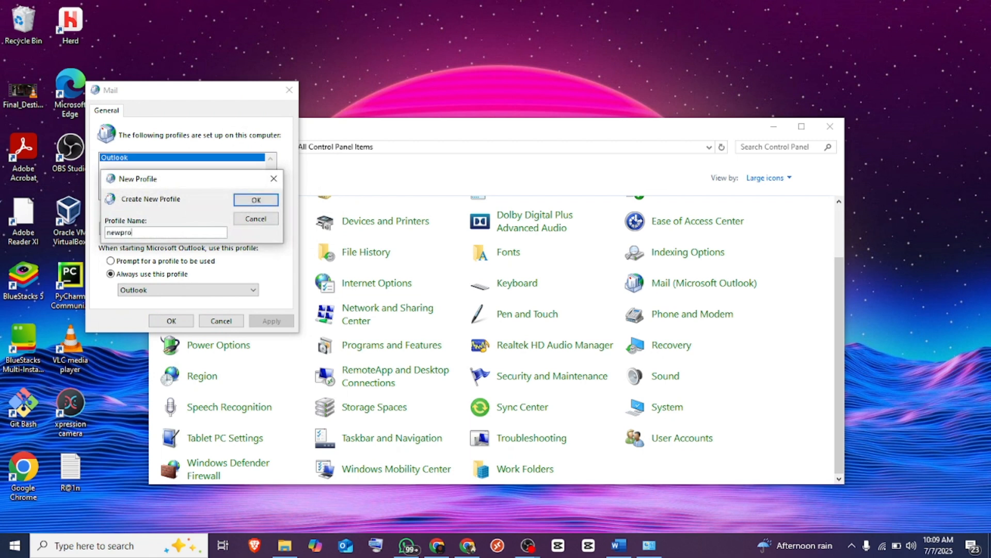
pyautogui.write('file')
# - Add the Microsoft 365 account with its onmicrosoft.com address to newprofile
pyautogui.click(256, 201)
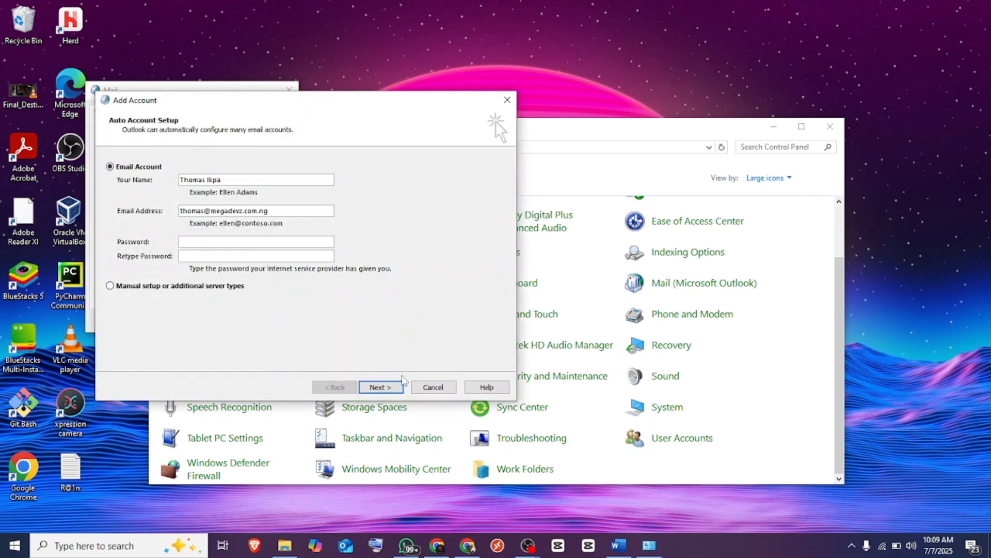
pyautogui.click(395, 388)
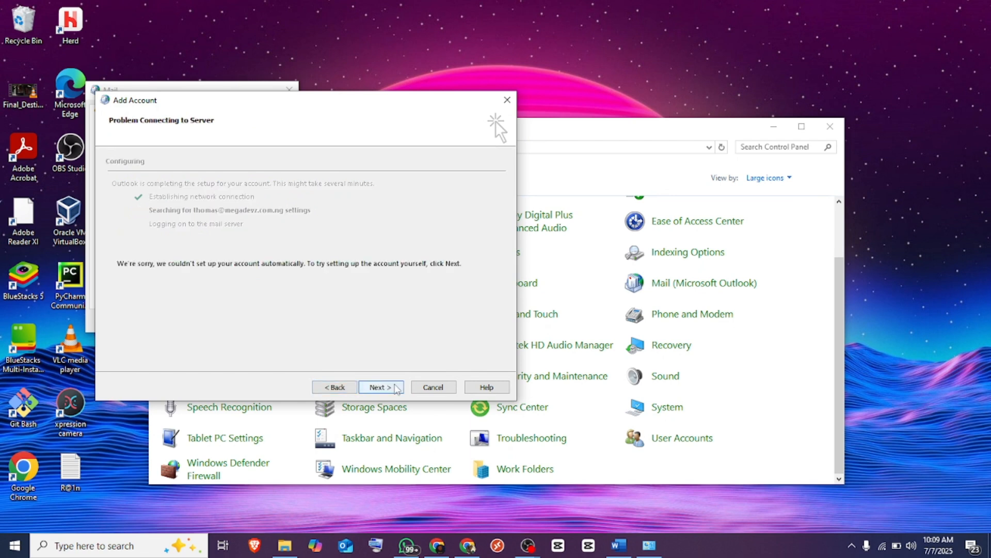
pyautogui.click(396, 387)
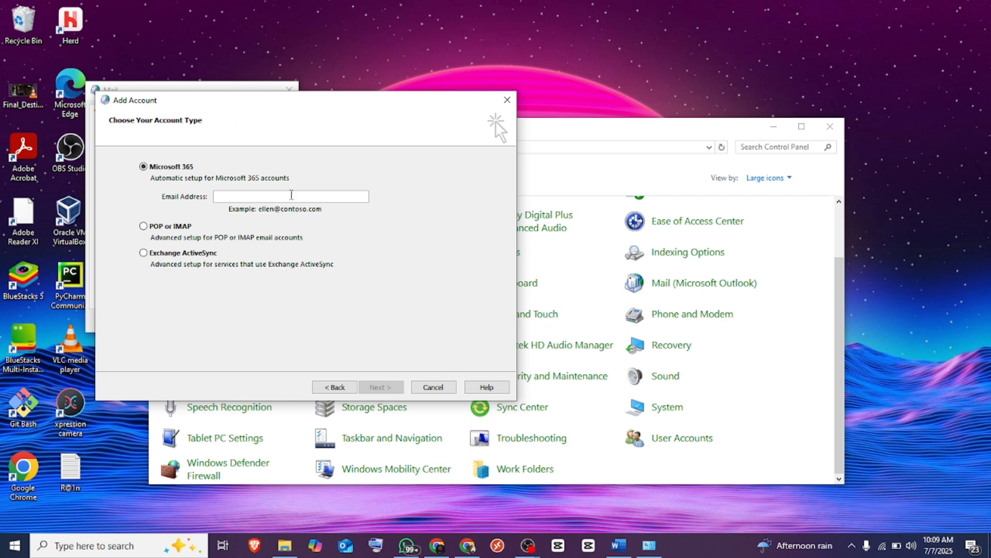
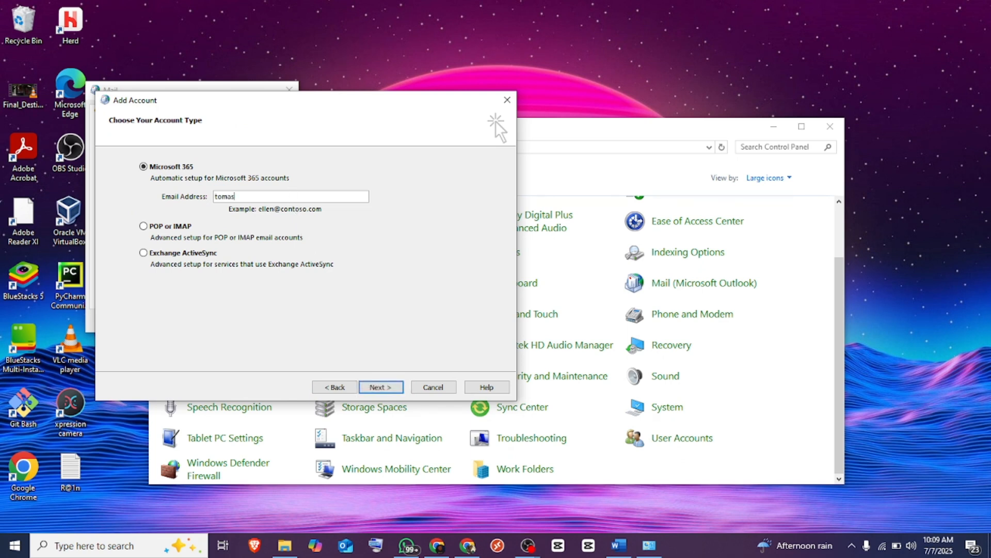
pyautogui.press('Return')
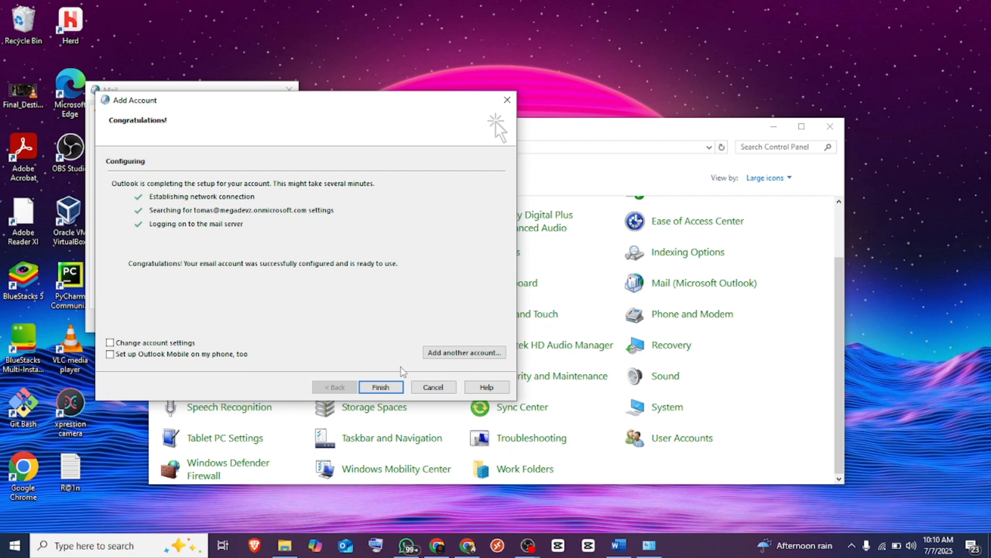
pyautogui.click(382, 387)
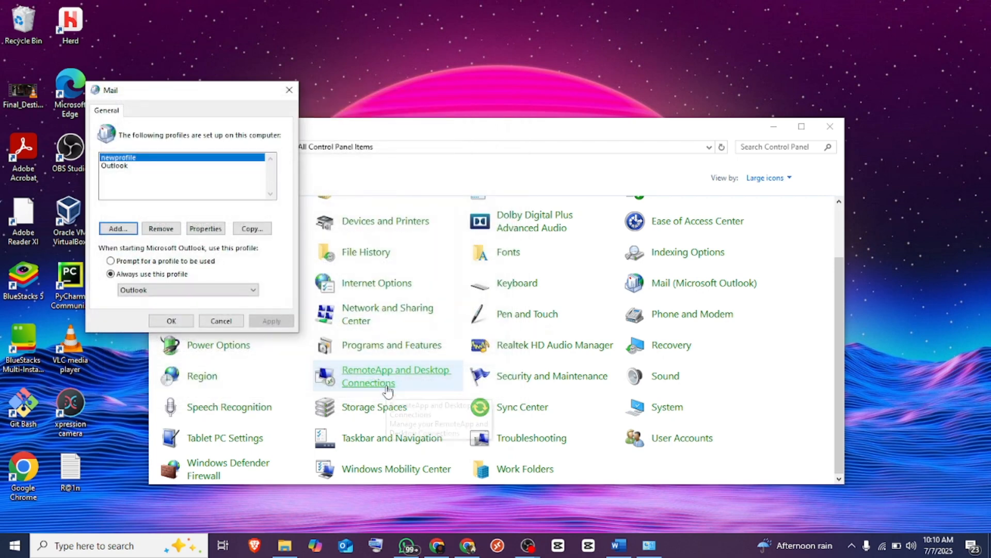
# - Set Outlook to prompt for a profile at startup, save, and minimize Control Panel
pyautogui.click(110, 261)
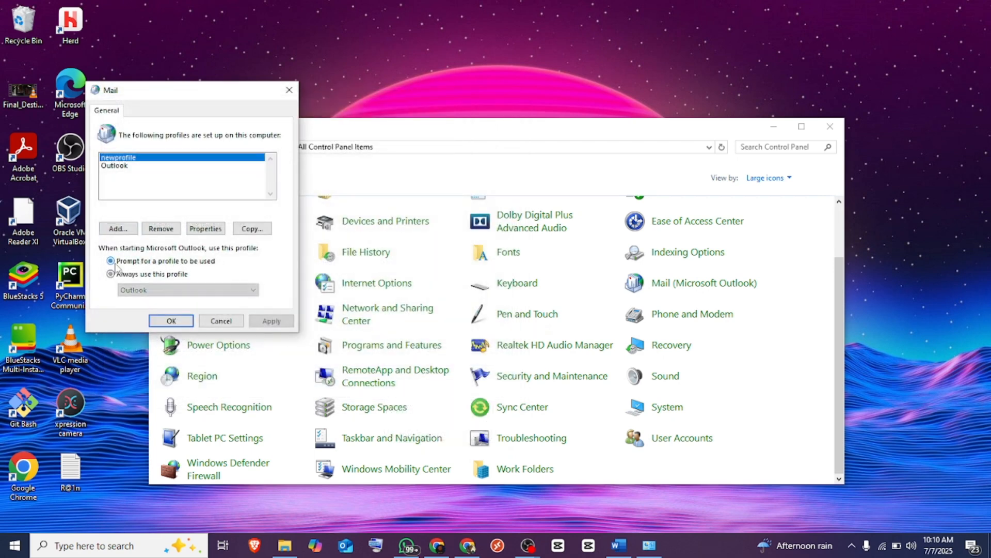
pyautogui.click(170, 321)
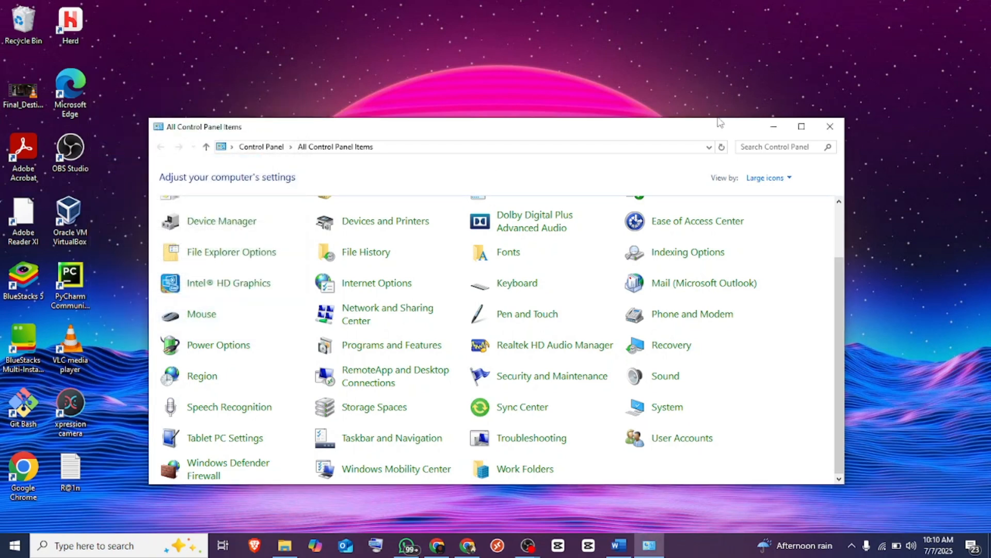
pyautogui.click(774, 127)
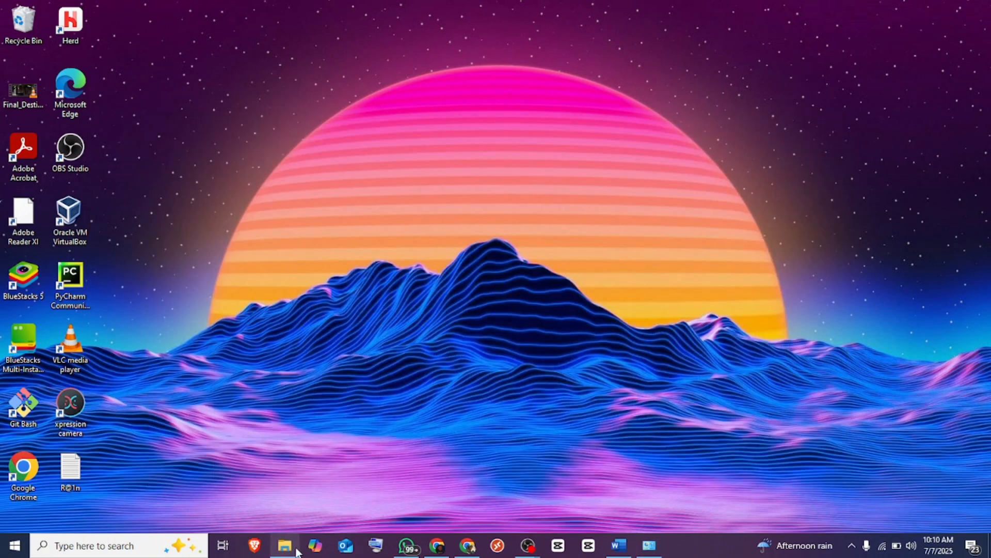
pyautogui.click(151, 543)
# - Launch Outlook (classic) with newprofile and dismiss the resulting Exchange logon failure error
pyautogui.write('outl')
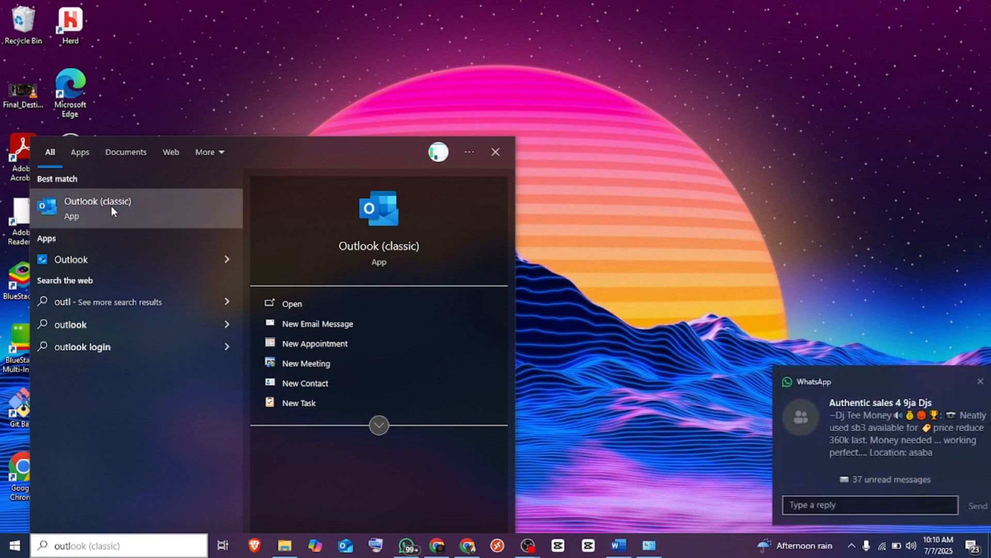
pyautogui.click(110, 206)
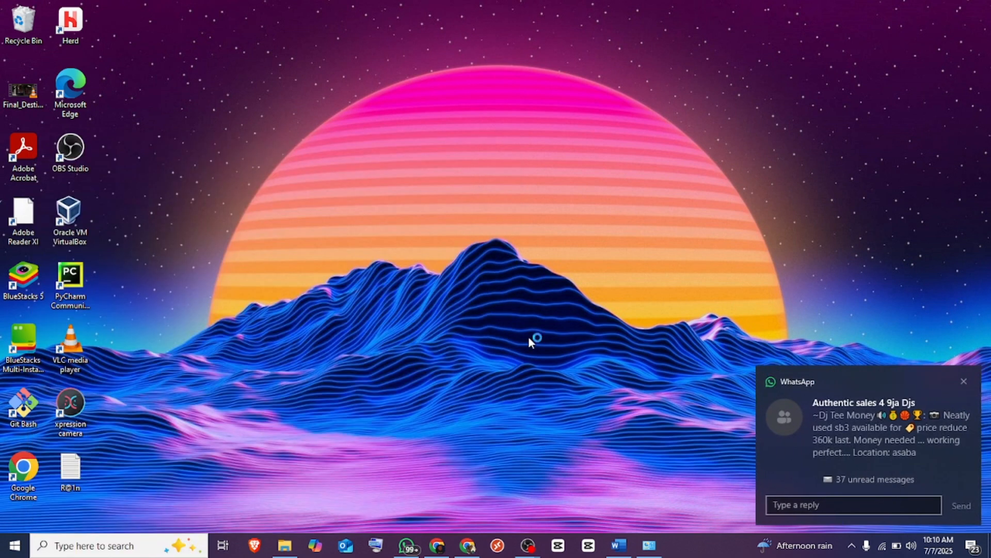
pyautogui.click(962, 381)
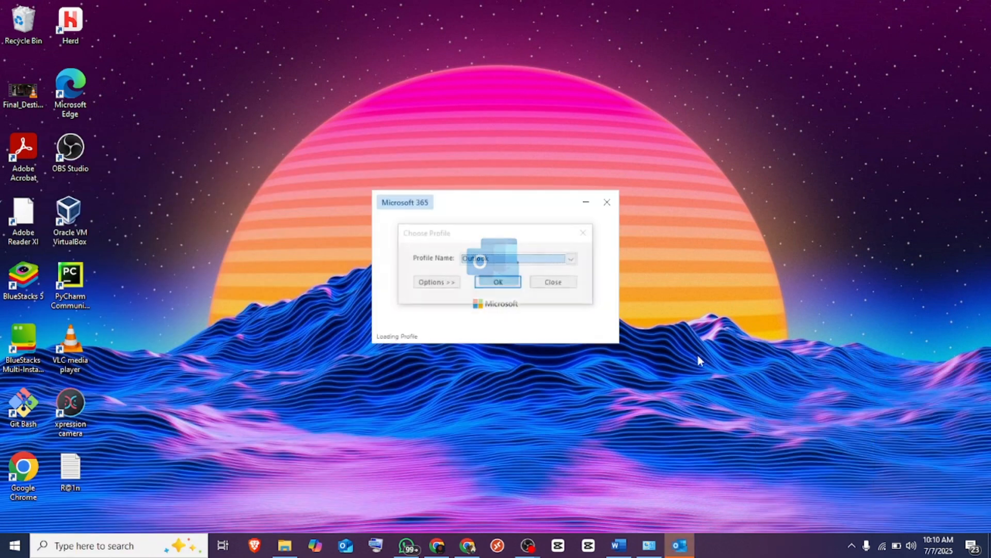
pyautogui.click(572, 260)
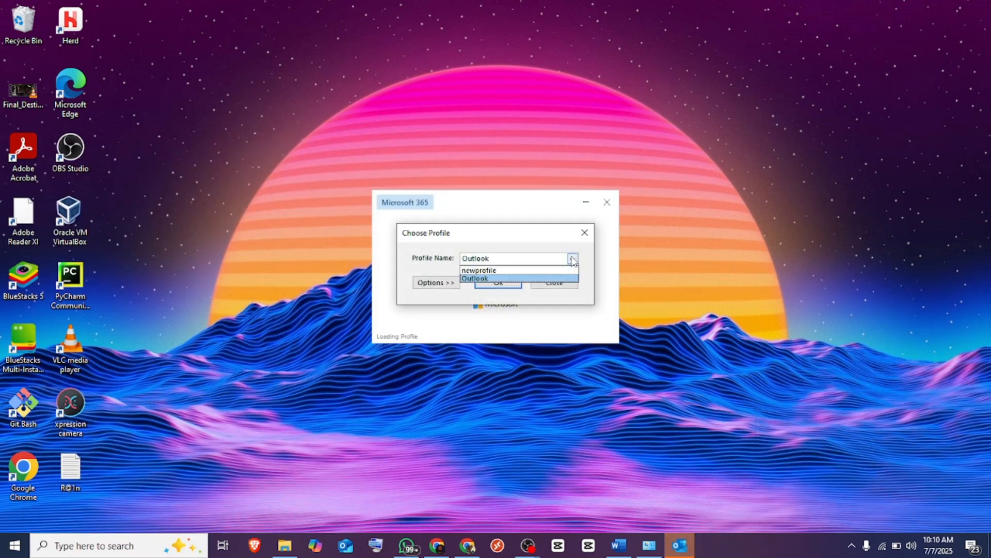
pyautogui.click(521, 271)
pyautogui.click(499, 283)
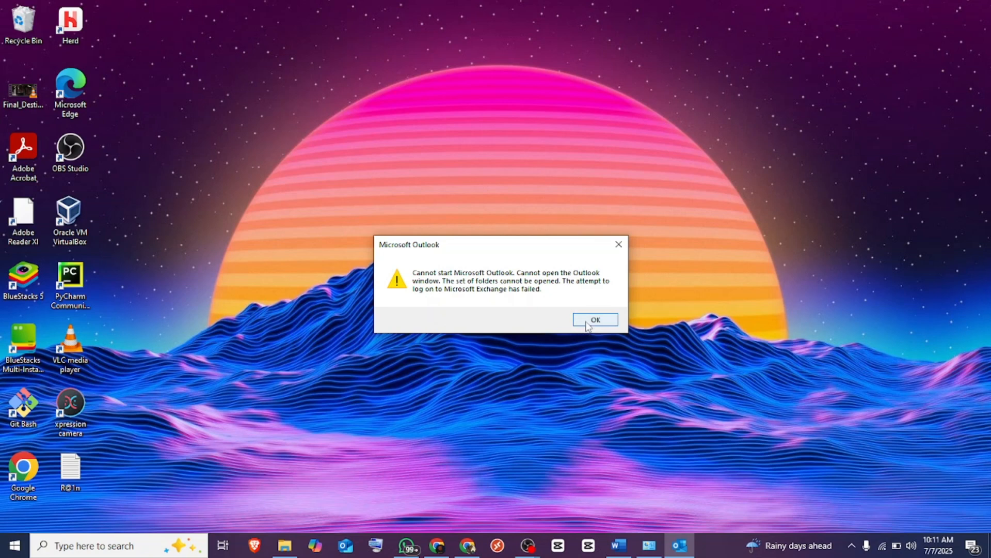
pyautogui.click(589, 321)
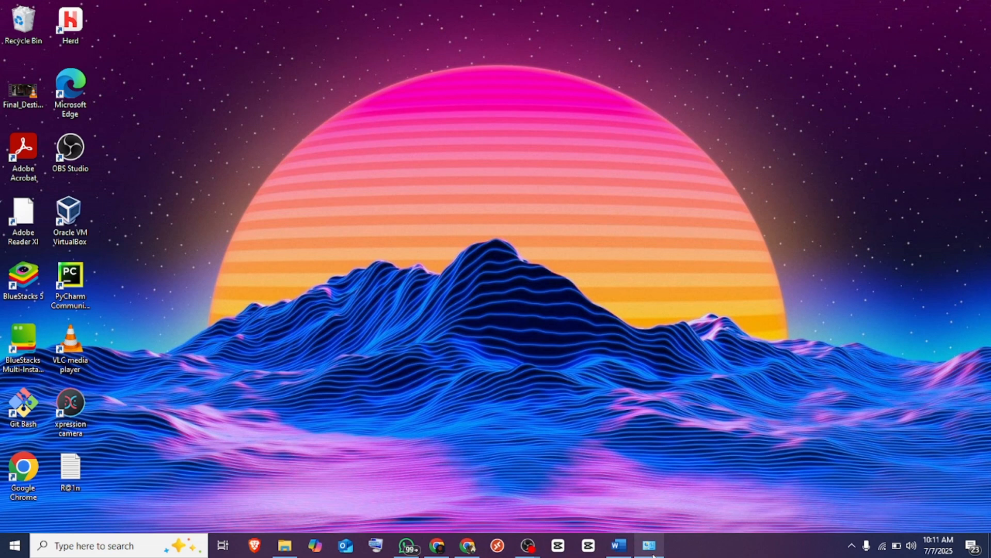
# - Close Control Panel and launch Registry Editor from a Windows search for 'regi'
pyautogui.moveTo(652, 555)
pyautogui.click(657, 490)
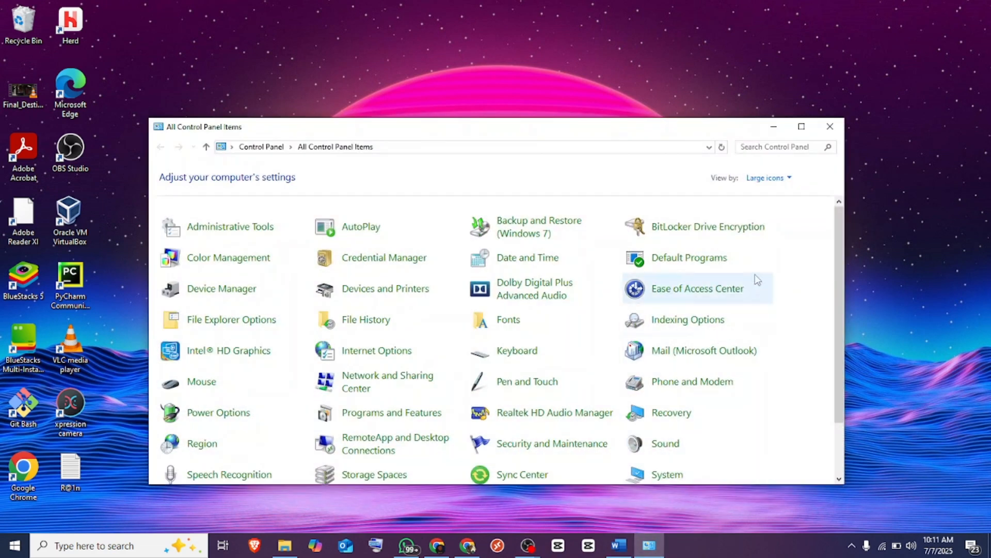
pyautogui.click(829, 126)
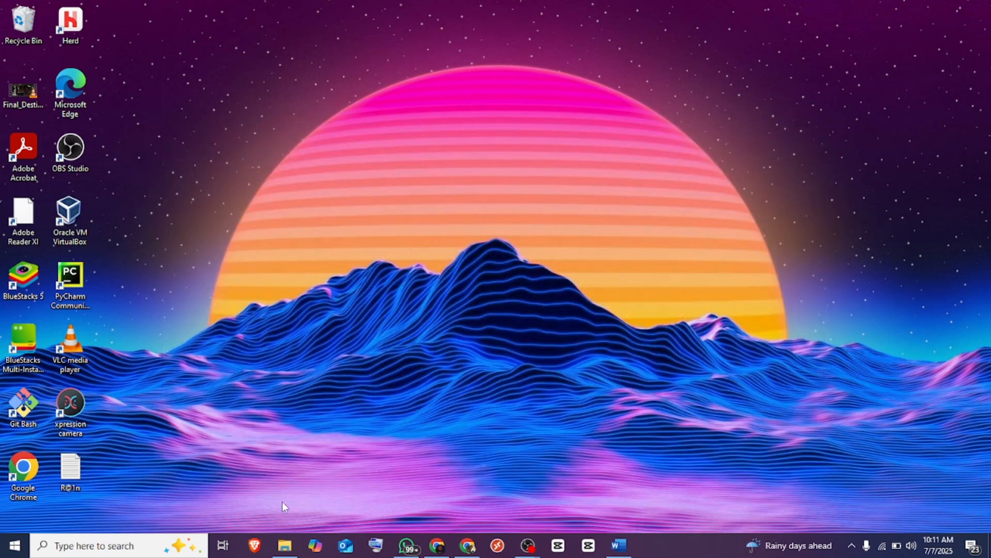
pyautogui.click(82, 542)
pyautogui.write('re')
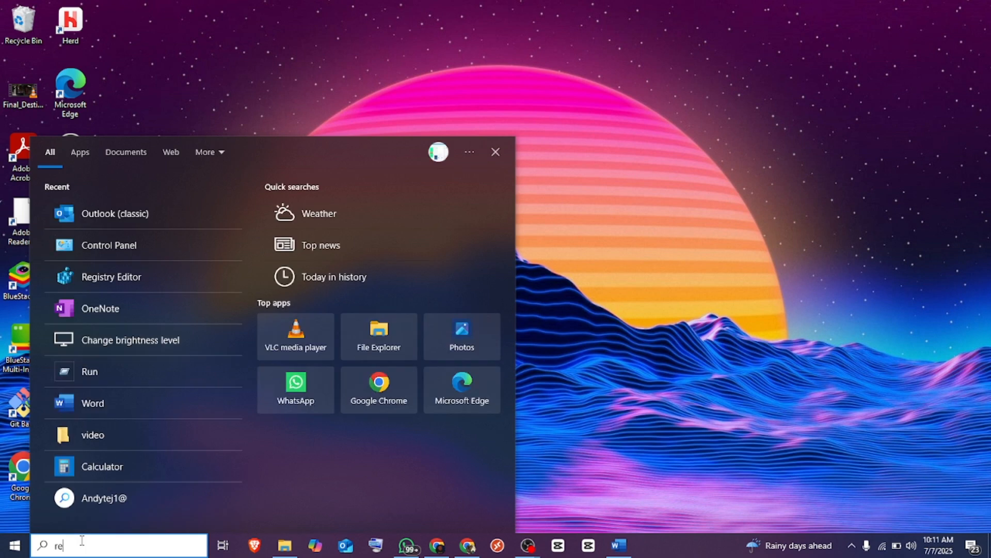
pyautogui.write('gist')
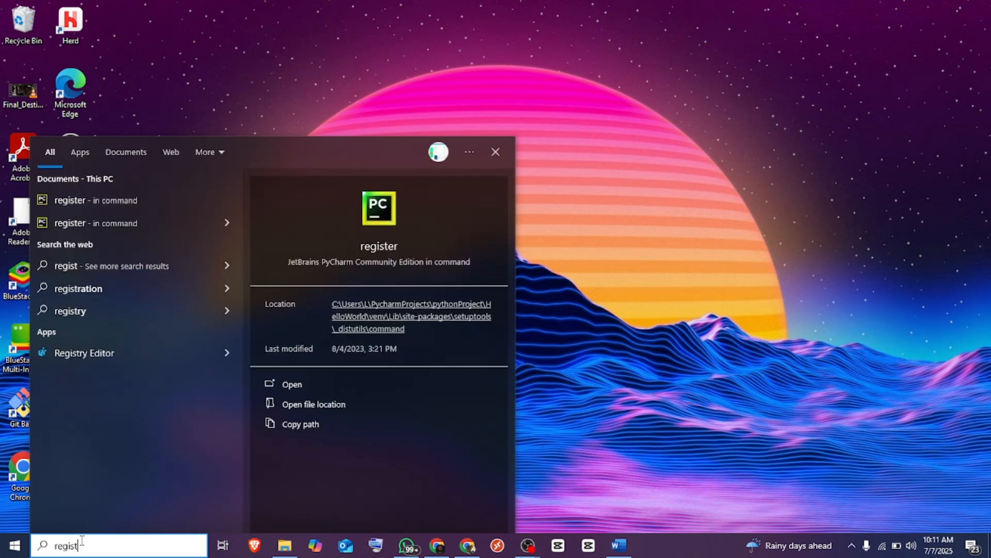
pyautogui.press('BackSpace')
pyautogui.press('BackSpace')
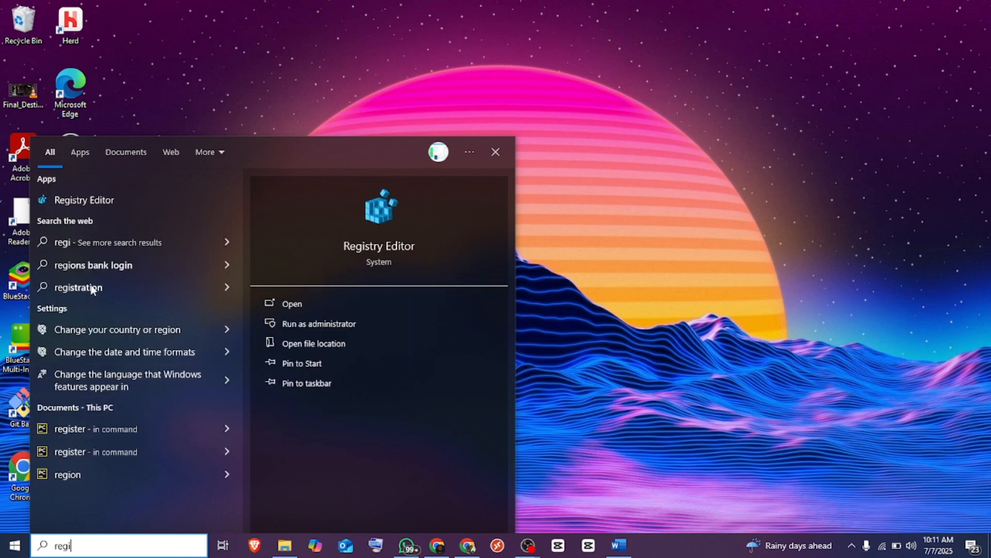
pyautogui.click(131, 199)
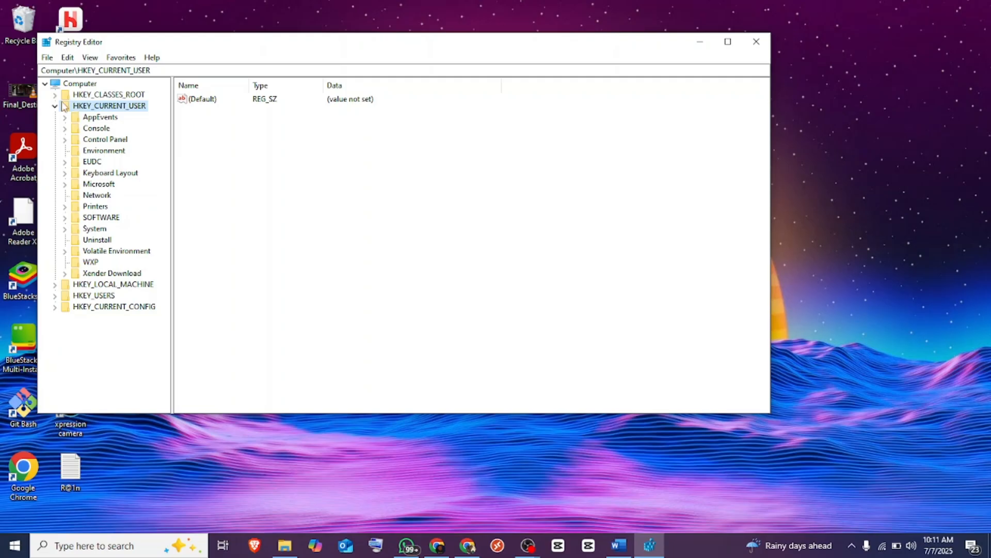
# - Expand HKEY_CURRENT_USER > SOFTWARE > Microsoft > Office > 16.0 in the registry tree
pyautogui.click(54, 105)
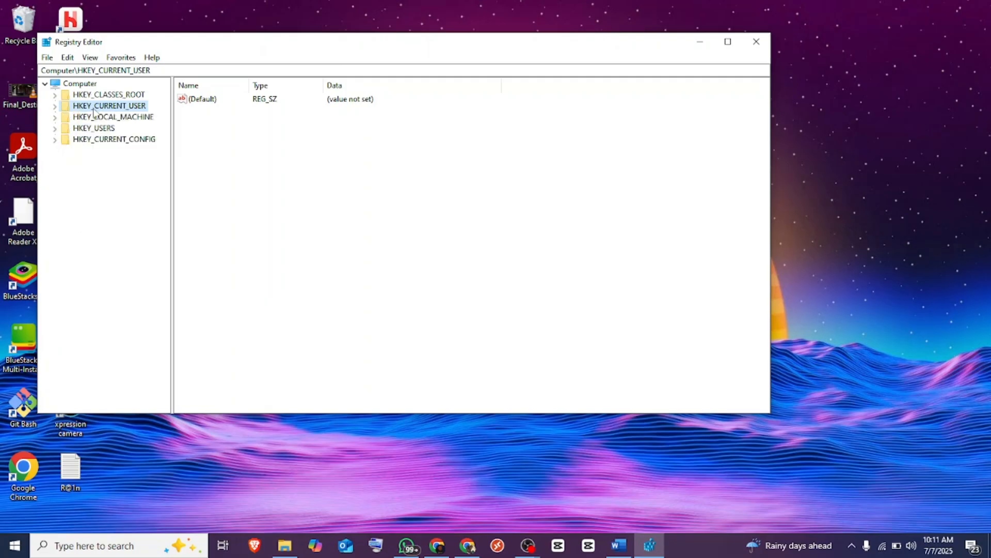
pyautogui.click(54, 105)
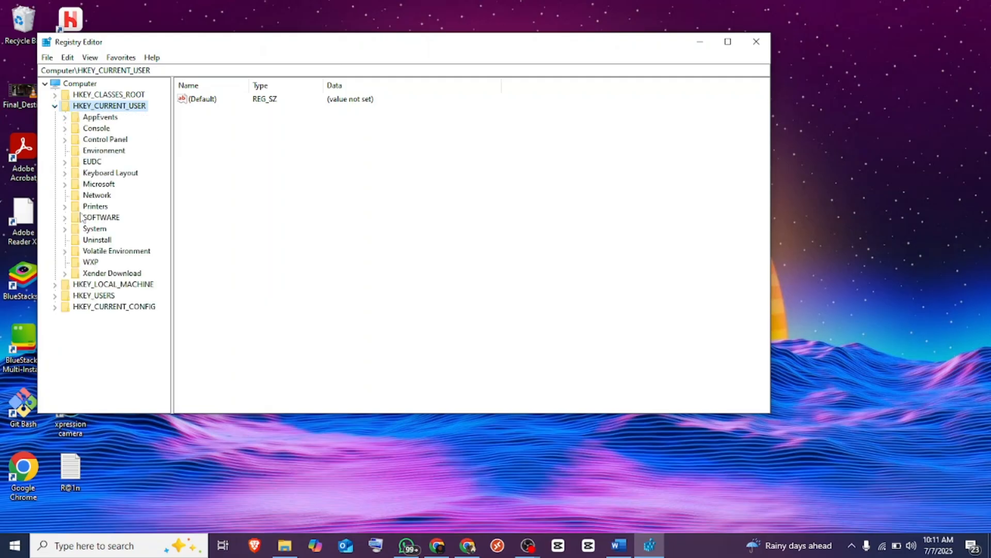
pyautogui.click(65, 218)
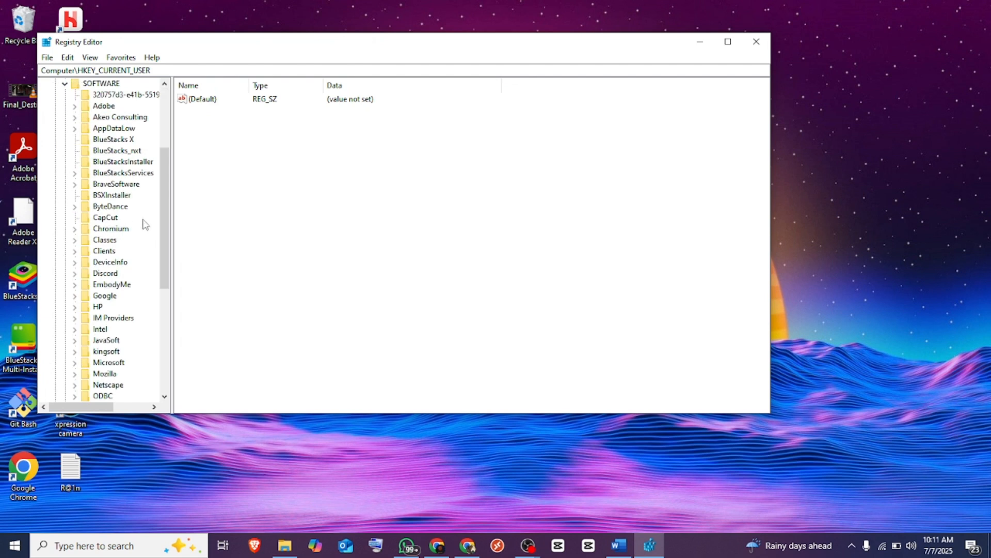
pyautogui.moveTo(164, 210); pyautogui.dragTo(164, 262)
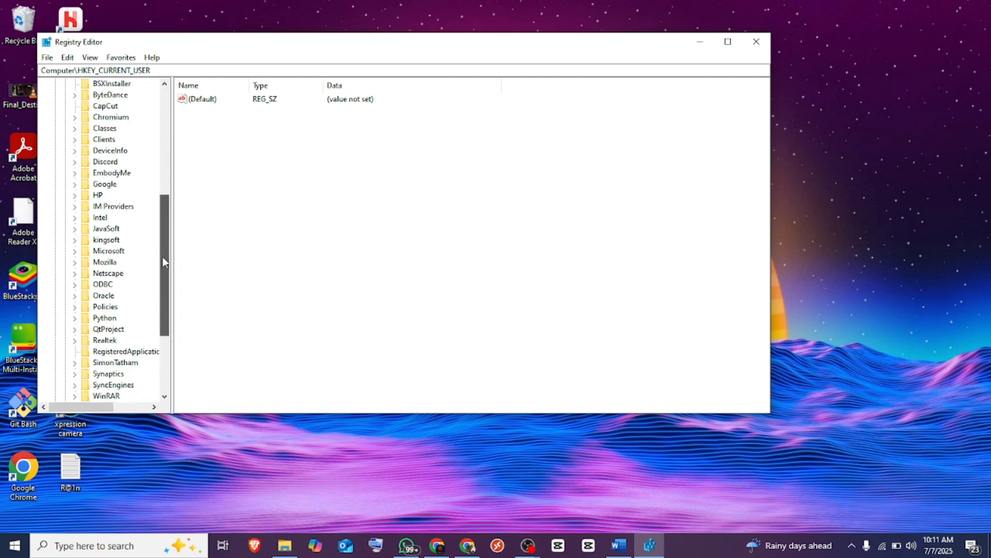
pyautogui.click(74, 251)
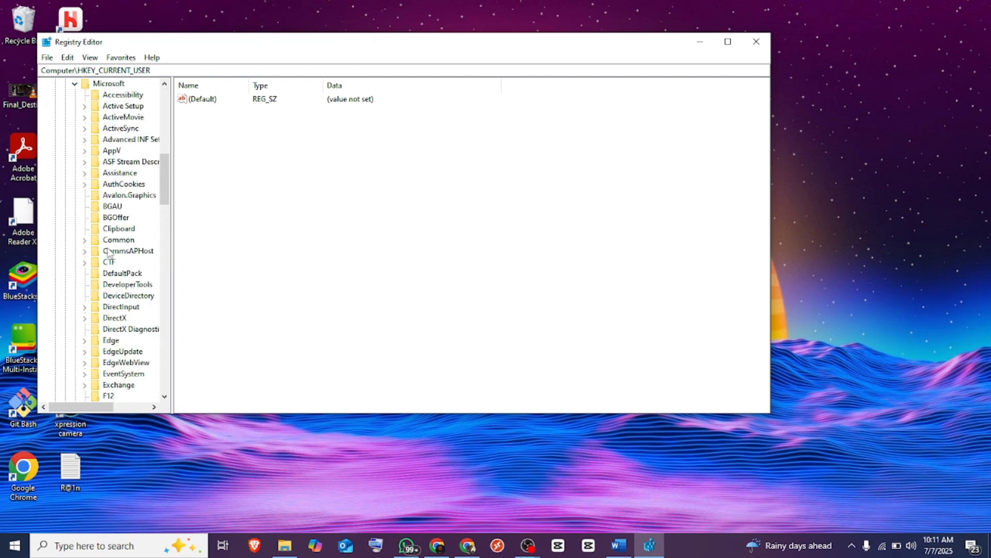
pyautogui.moveTo(167, 200); pyautogui.dragTo(171, 279)
pyautogui.click(84, 262)
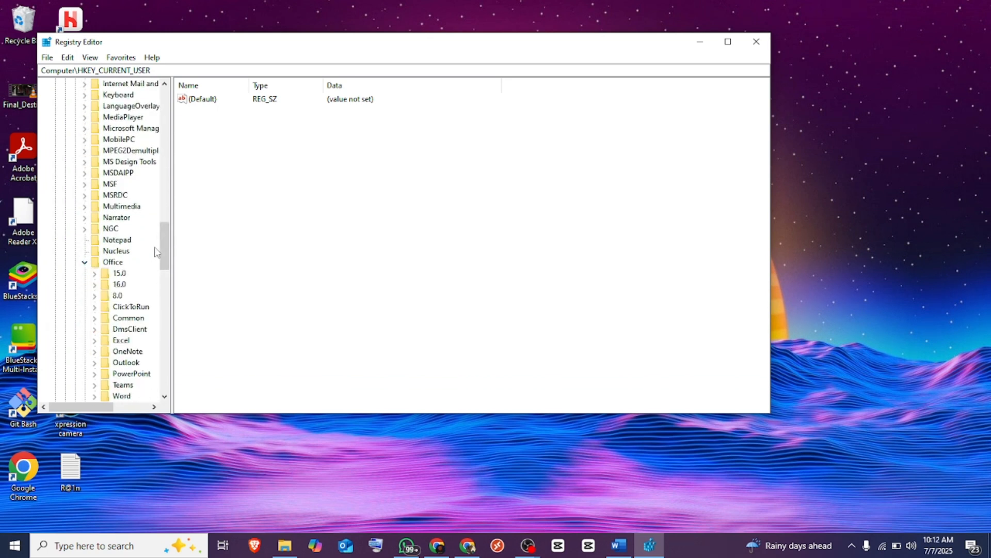
pyautogui.click(94, 284)
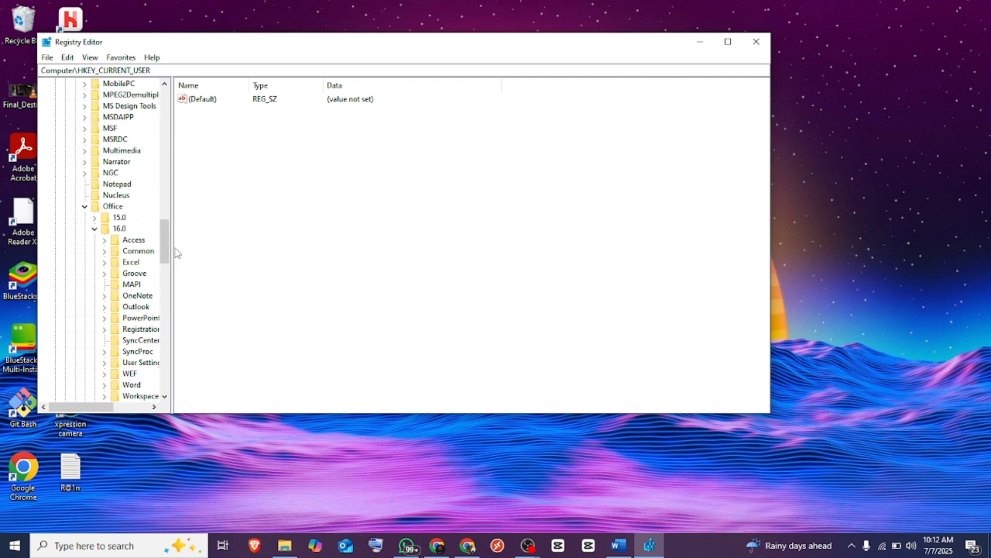
# - Expand the Outlook key under 16.0 and its Profiles subkey
pyautogui.scroll(-4, 164, 254)
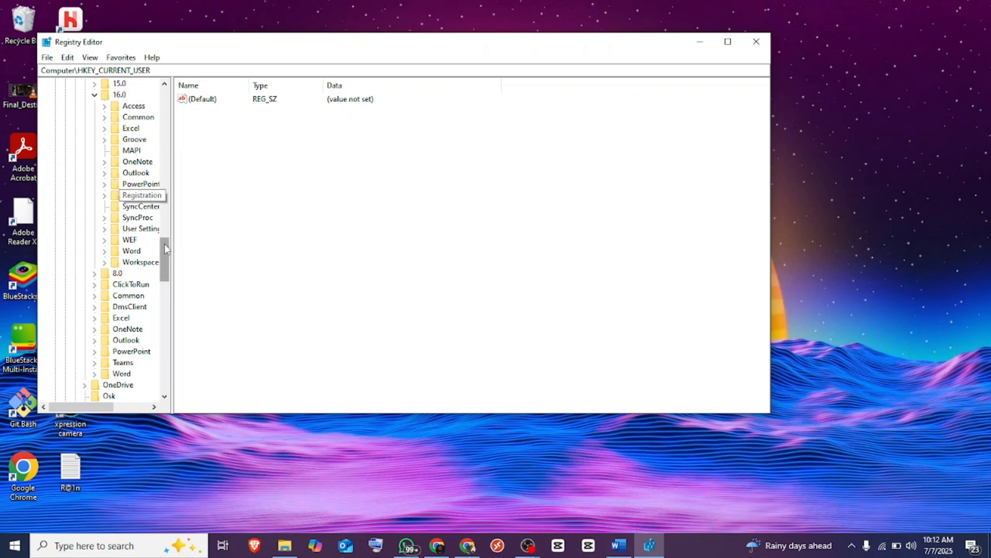
pyautogui.moveTo(165, 243); pyautogui.dragTo(161, 243)
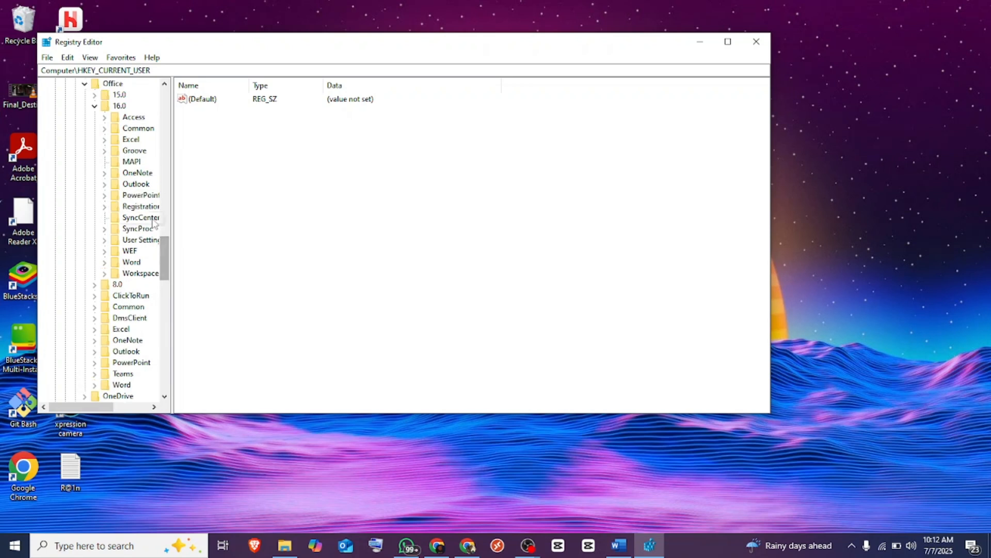
pyautogui.click(106, 185)
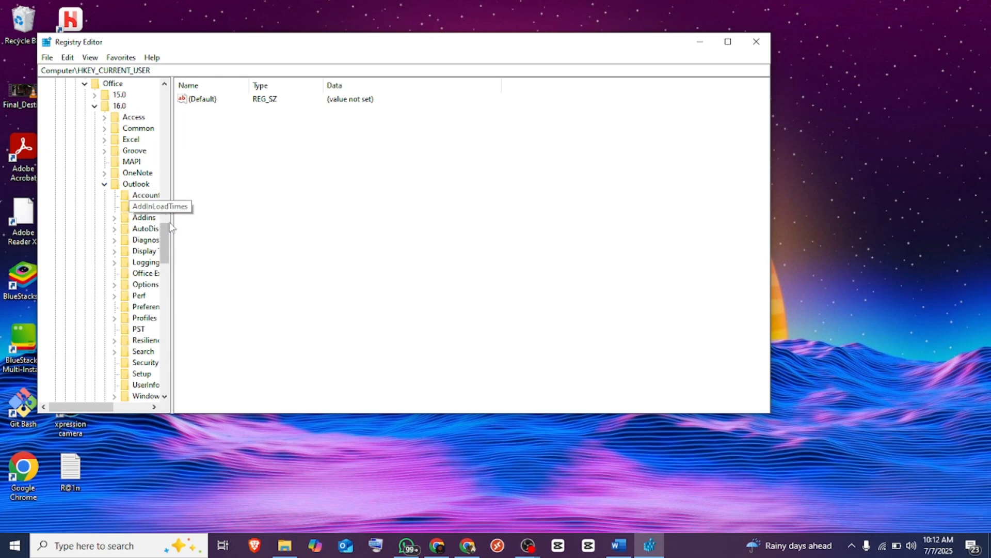
pyautogui.moveTo(165, 230); pyautogui.dragTo(166, 232)
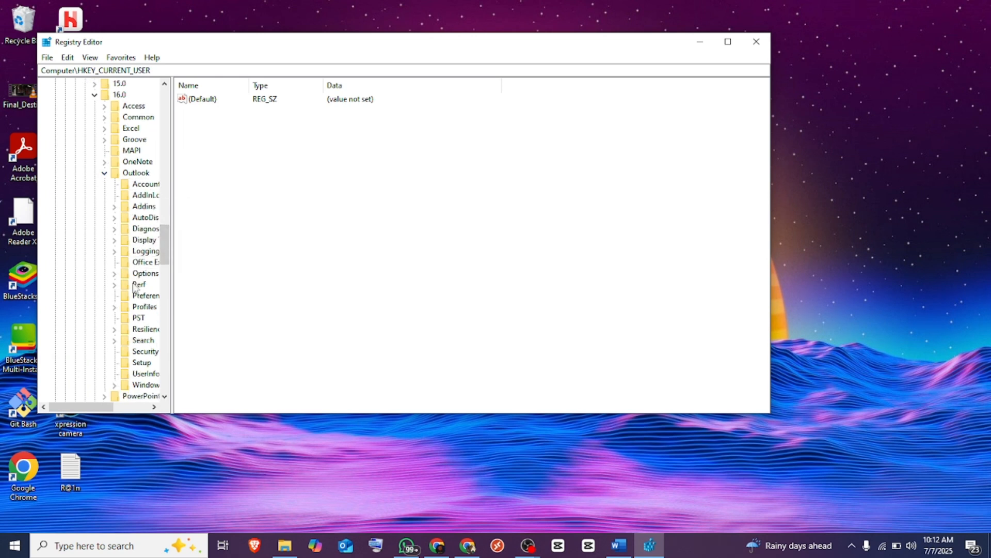
pyautogui.click(114, 307)
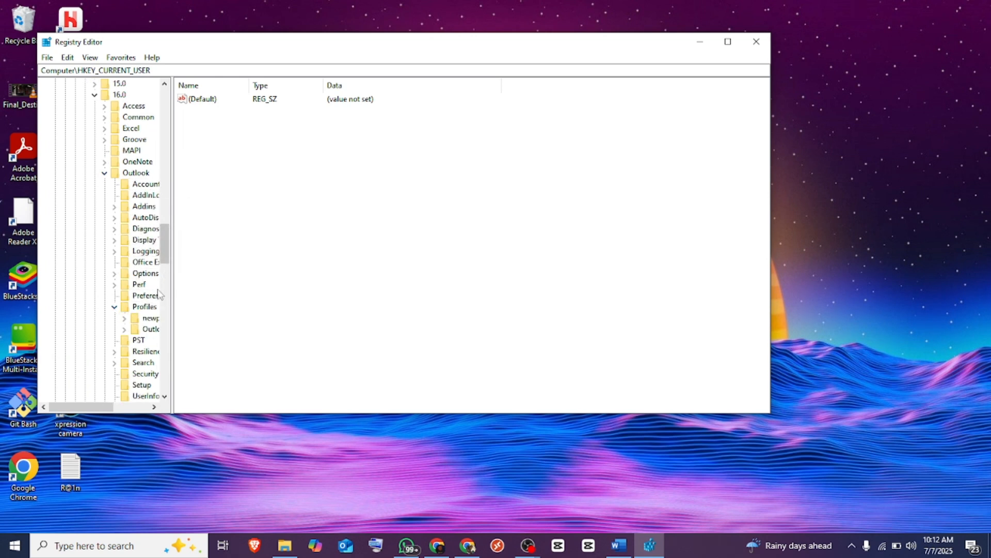
pyautogui.moveTo(112, 408); pyautogui.dragTo(146, 408)
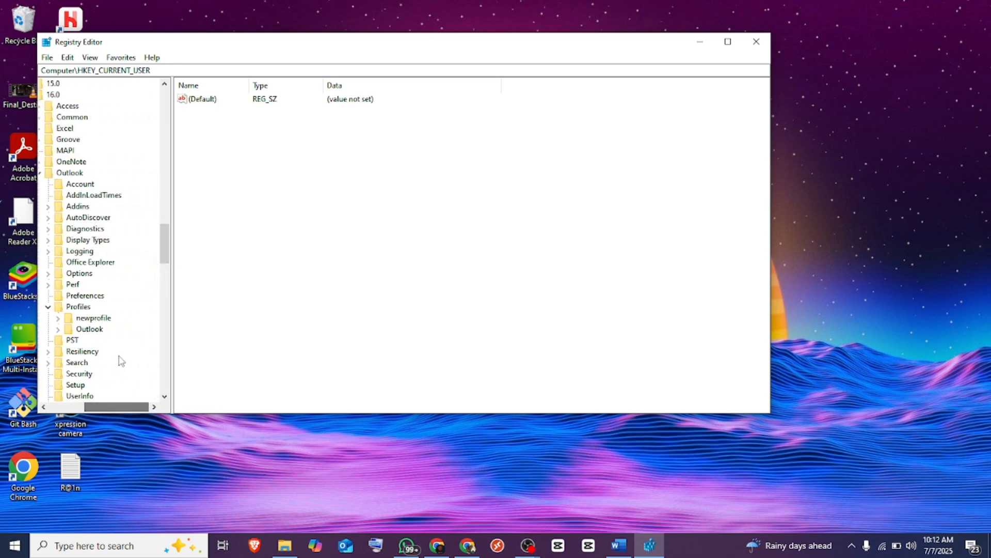
# - Delete the newprofile key and all its subkeys from Profiles
pyautogui.click(87, 320)
pyautogui.rightClick(87, 321)
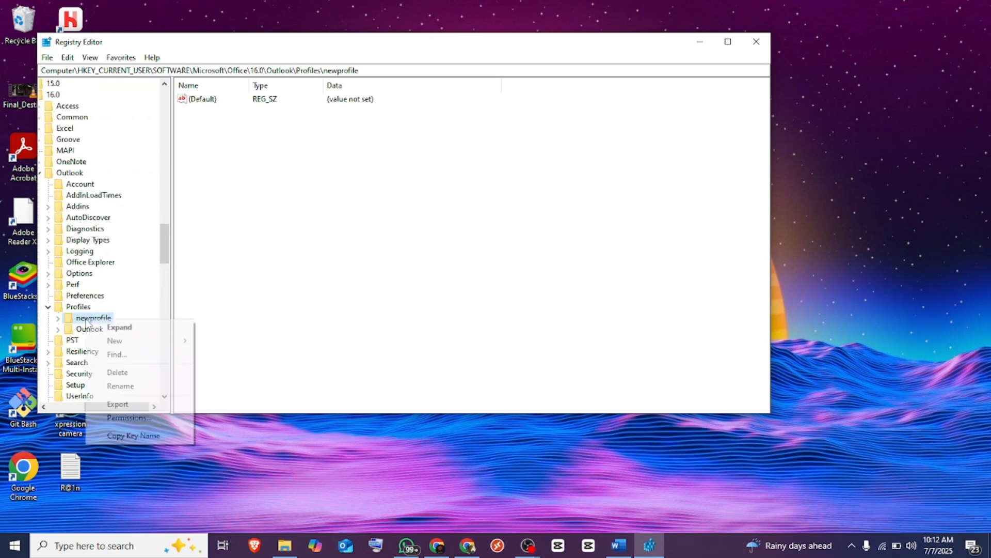
pyautogui.click(119, 372)
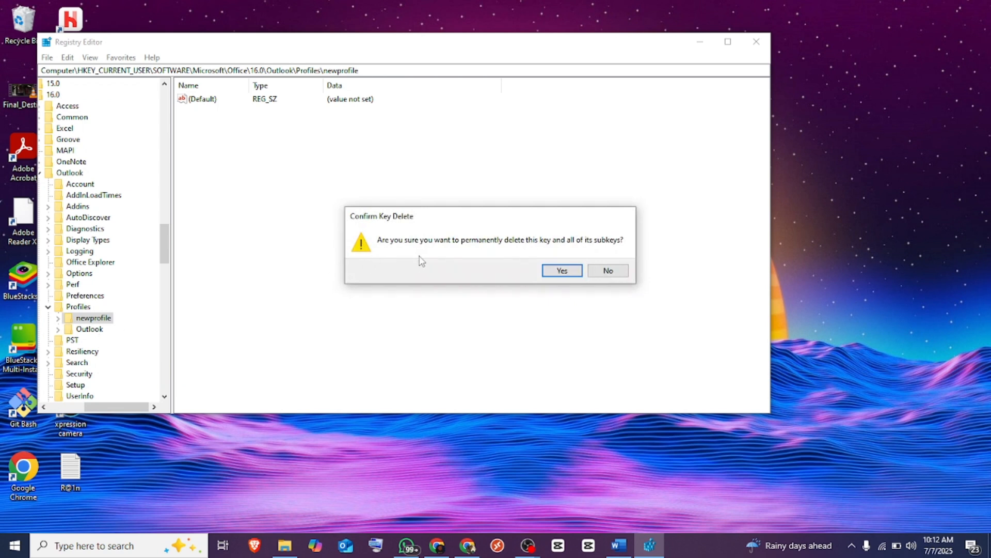
pyautogui.click(550, 270)
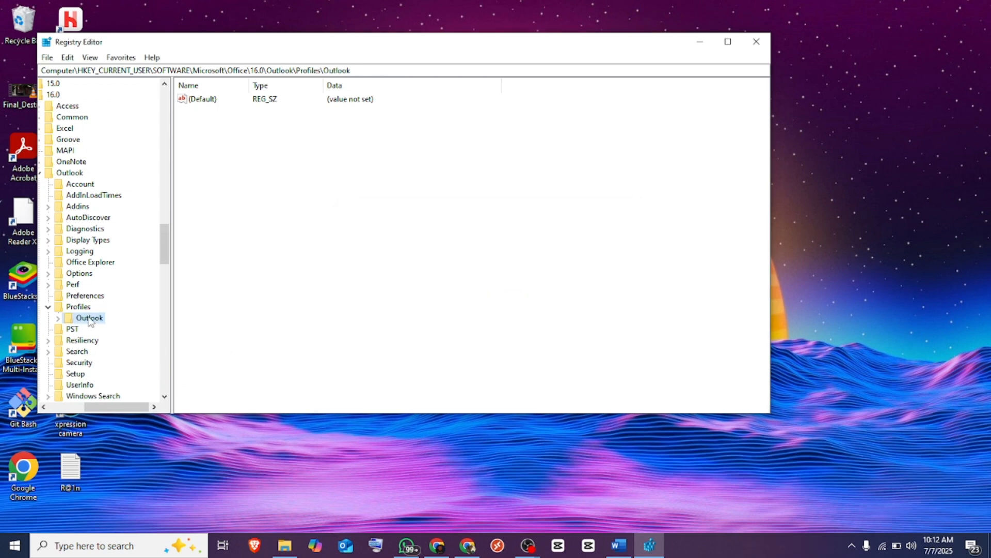
# - Delete every hexadecimal subkey under the Outlook profile key, confirming each deletion
pyautogui.click(58, 319)
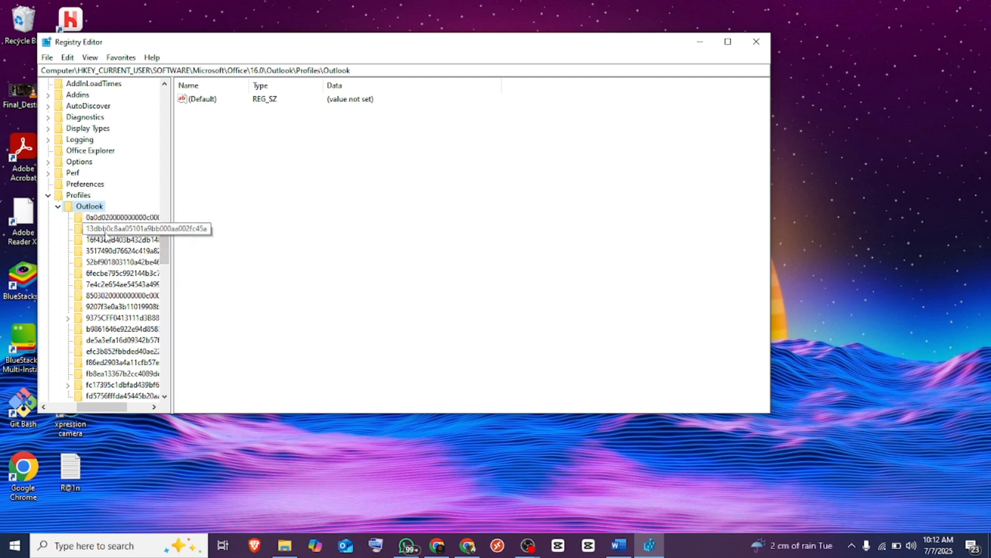
pyautogui.click(96, 218)
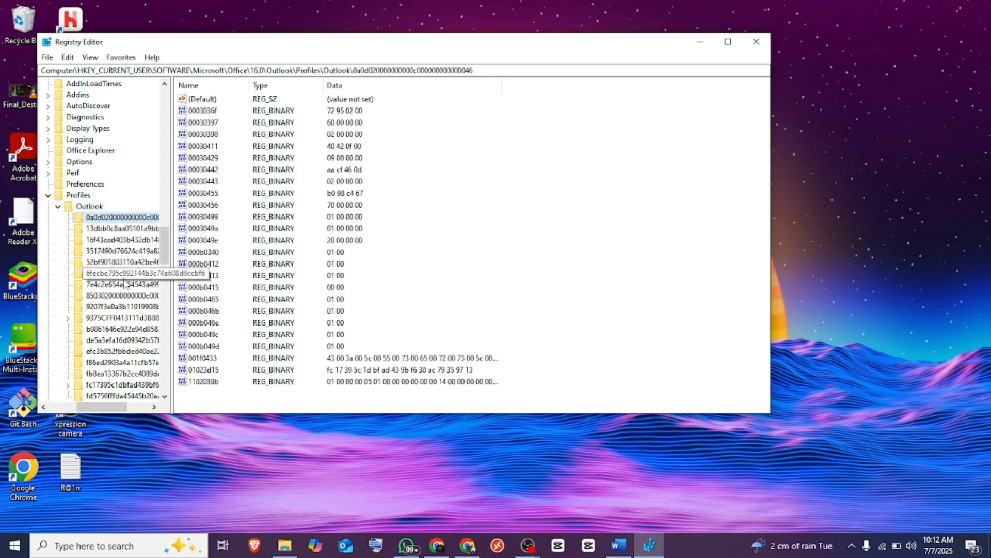
pyautogui.press('Delete')
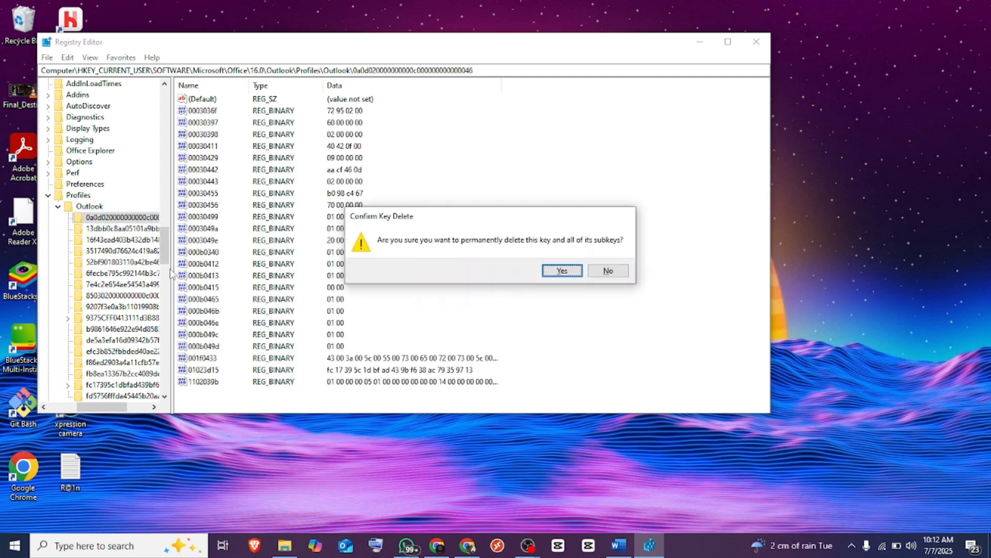
pyautogui.click(562, 270)
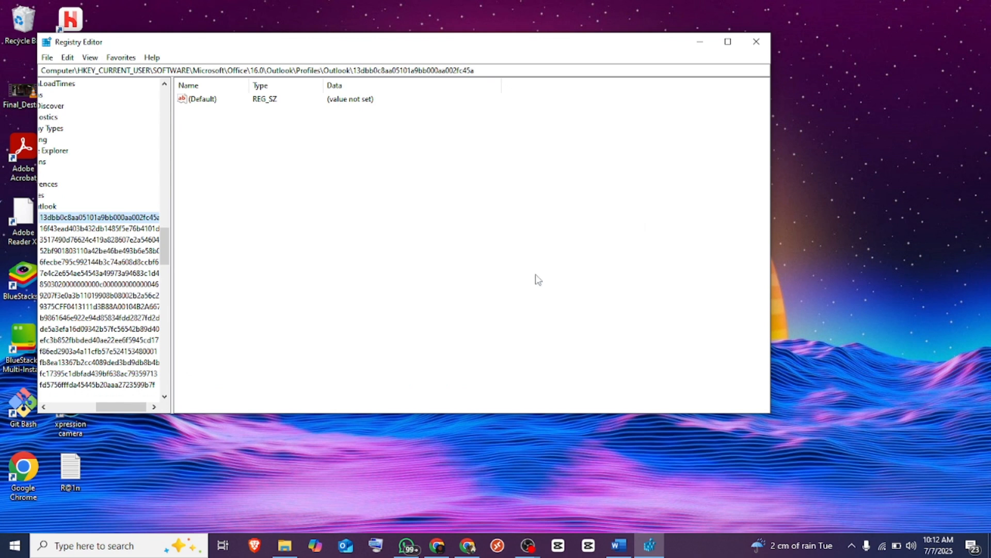
pyautogui.moveTo(98, 407); pyautogui.dragTo(91, 407)
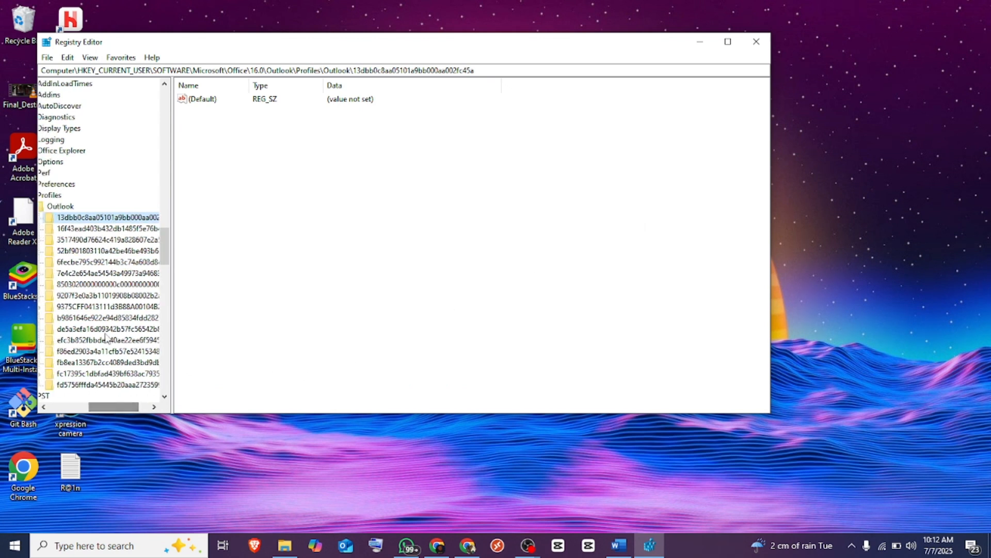
pyautogui.press('Delete')
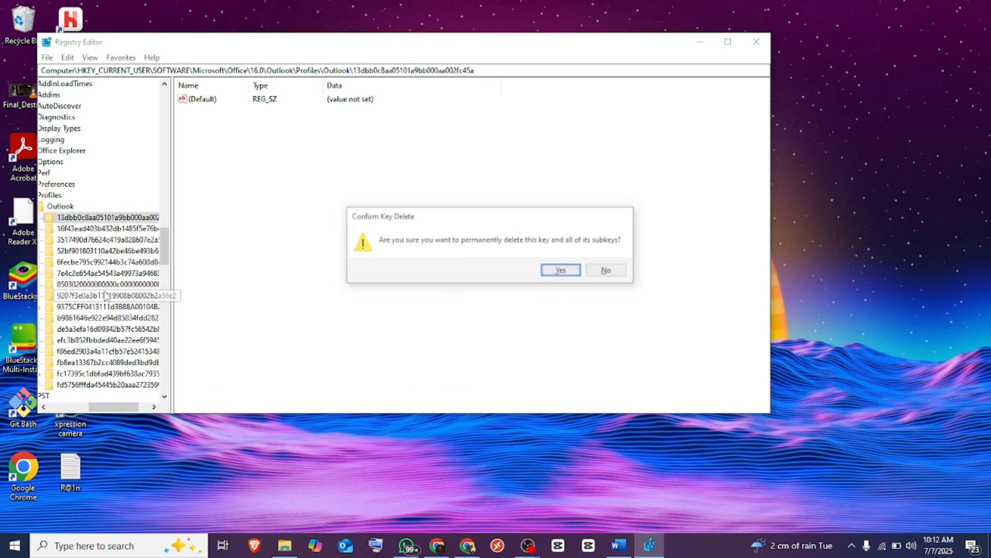
pyautogui.press('Return')
pyautogui.press('Delete')
pyautogui.press('Return')
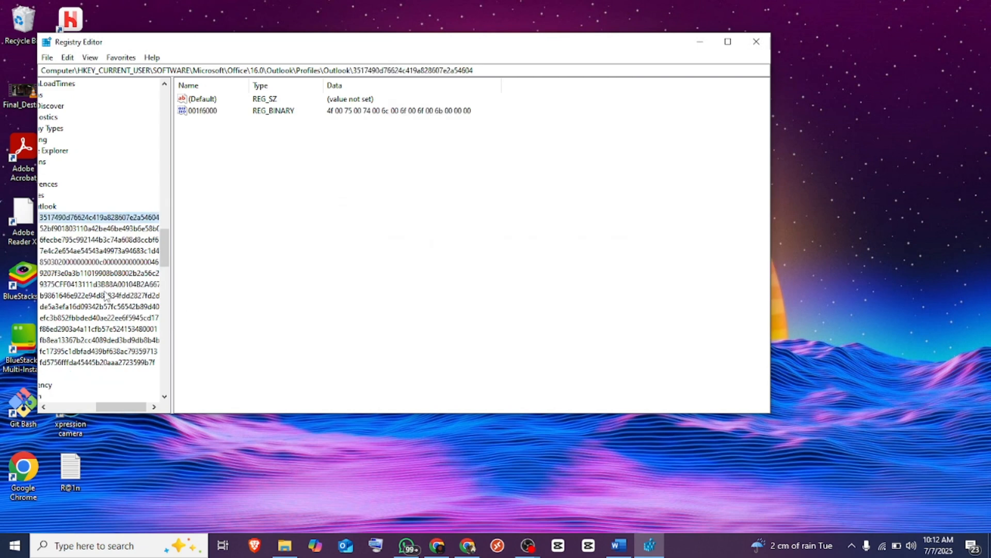
pyautogui.press('Delete')
pyautogui.press('Return')
pyautogui.press('Delete')
pyautogui.press('Return')
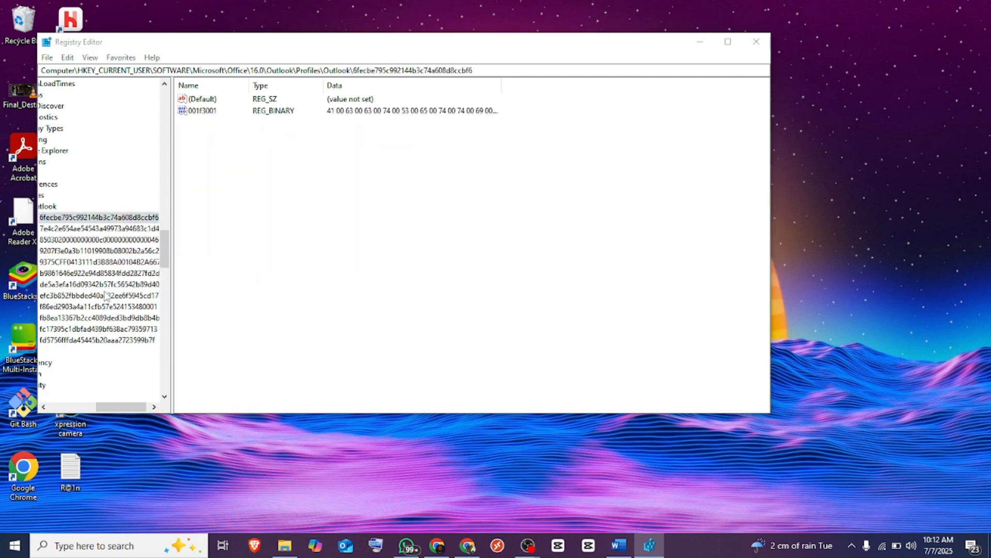
pyautogui.press('Delete')
pyautogui.press('Return')
pyautogui.press('Delete')
pyautogui.press('Return')
pyautogui.press('Delete')
pyautogui.press('Return')
pyautogui.press('Delete')
pyautogui.press('Return')
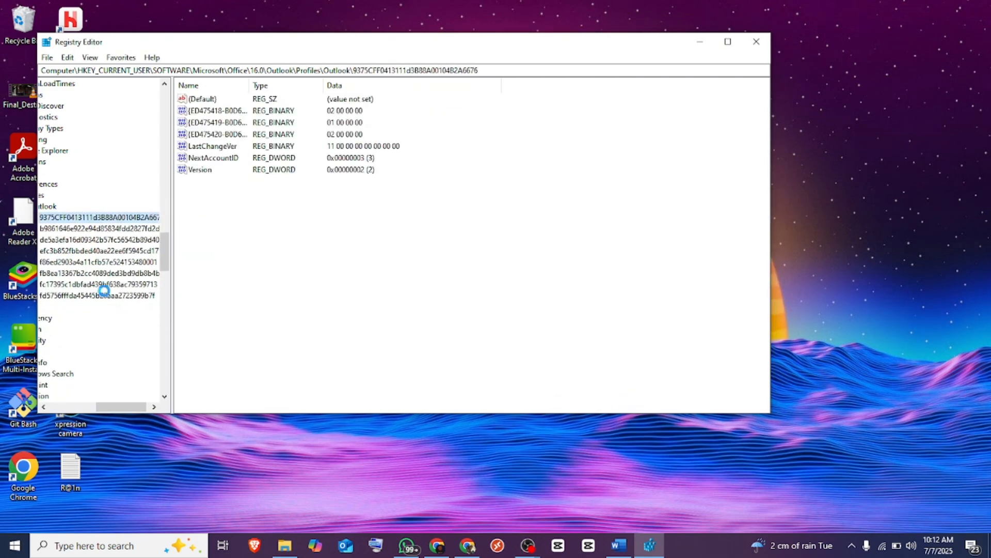
pyautogui.press('Delete')
pyautogui.press('Return')
pyautogui.press('Delete')
pyautogui.press('Return')
pyautogui.press('Delete')
pyautogui.press('Return')
pyautogui.press('Delete')
pyautogui.press('Return')
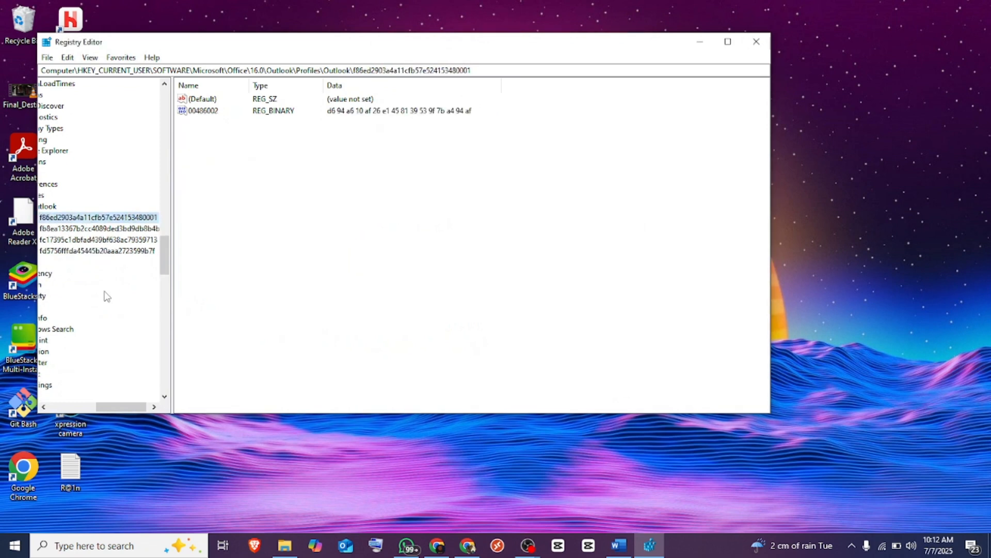
pyautogui.press('Delete')
pyautogui.press('Return')
pyautogui.press('Delete')
pyautogui.press('Return')
pyautogui.press('Delete')
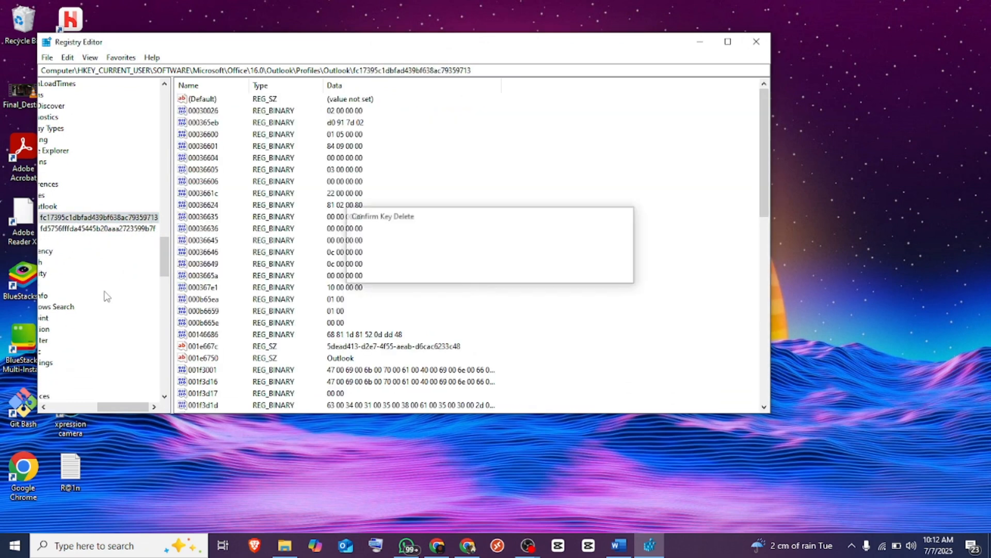
pyautogui.press('Return')
pyautogui.press('Delete')
pyautogui.press('Return')
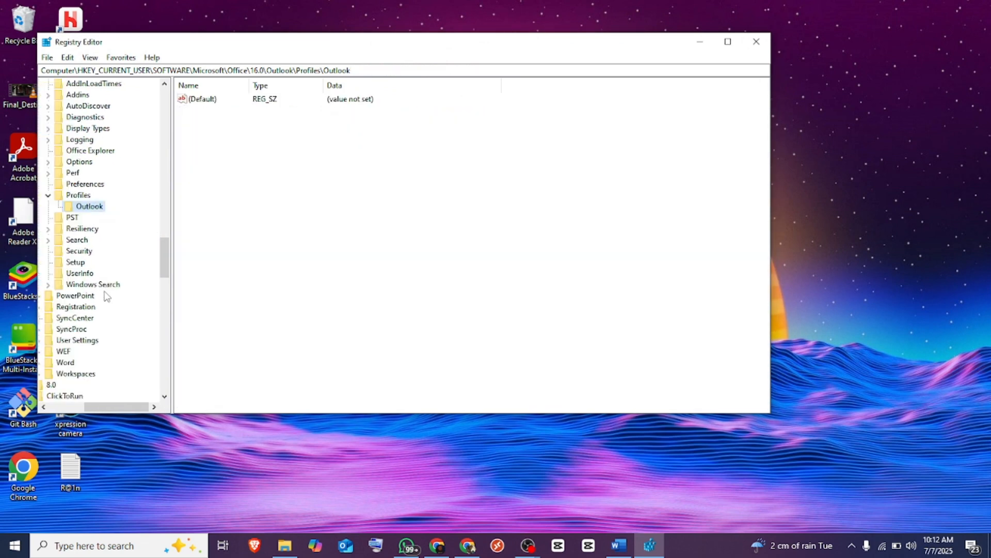
# - Close Registry Editor and start Outlook (classic) with the Outlook profile
pyautogui.click(756, 42)
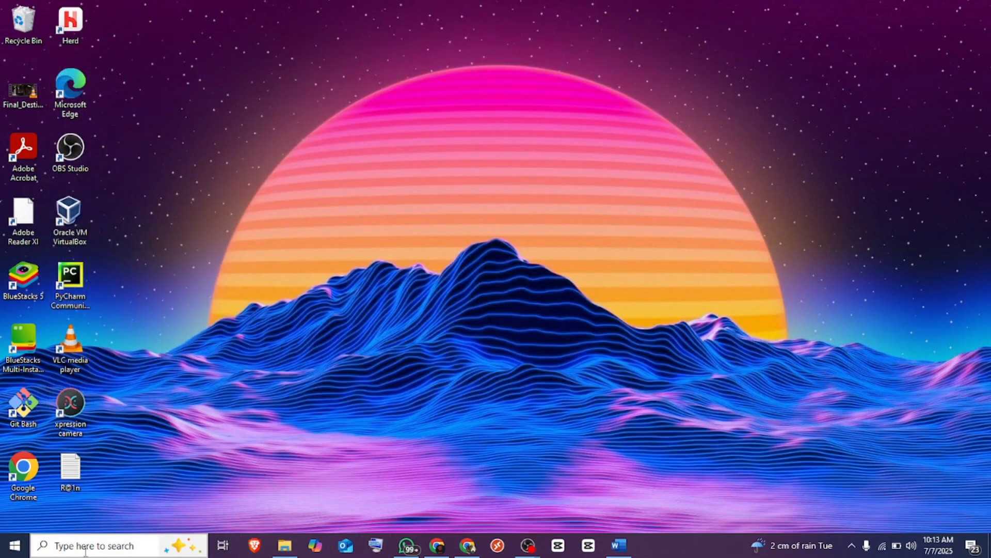
pyautogui.click(85, 546)
pyautogui.write('out')
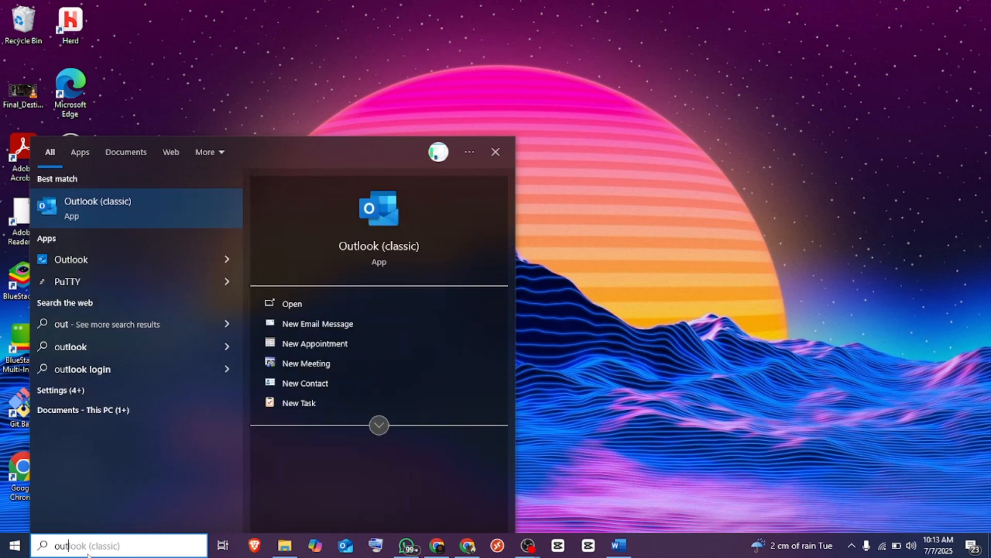
pyautogui.click(181, 214)
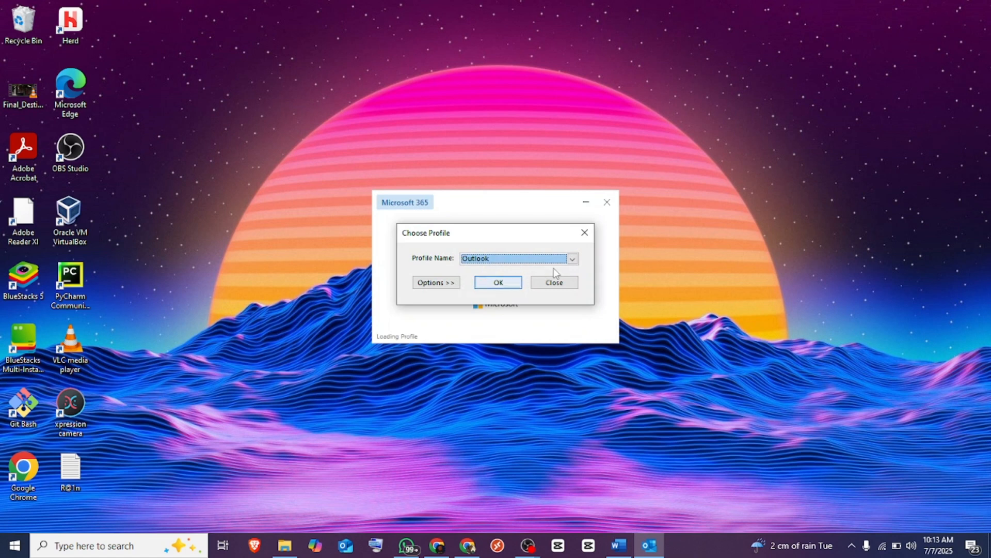
pyautogui.click(572, 259)
pyautogui.click(578, 259)
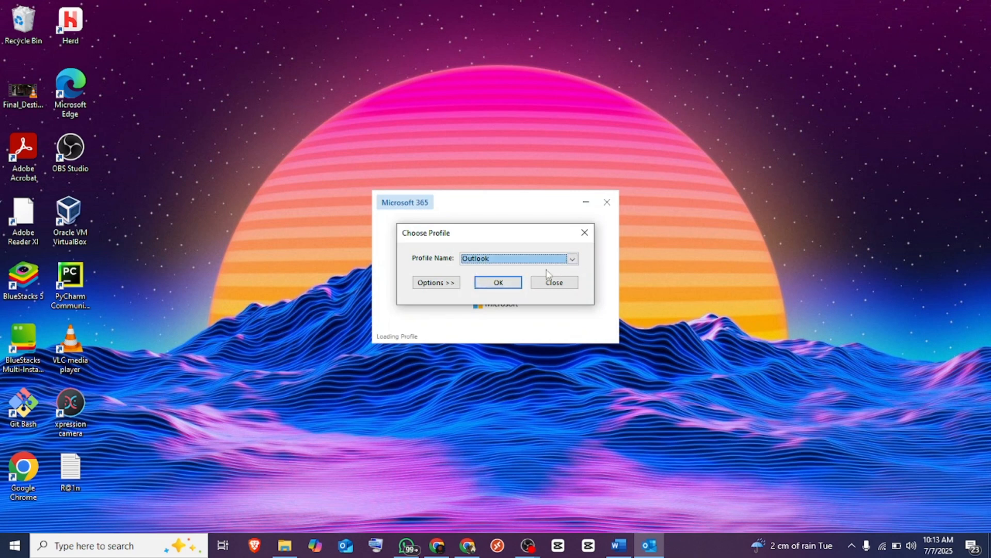
pyautogui.click(519, 283)
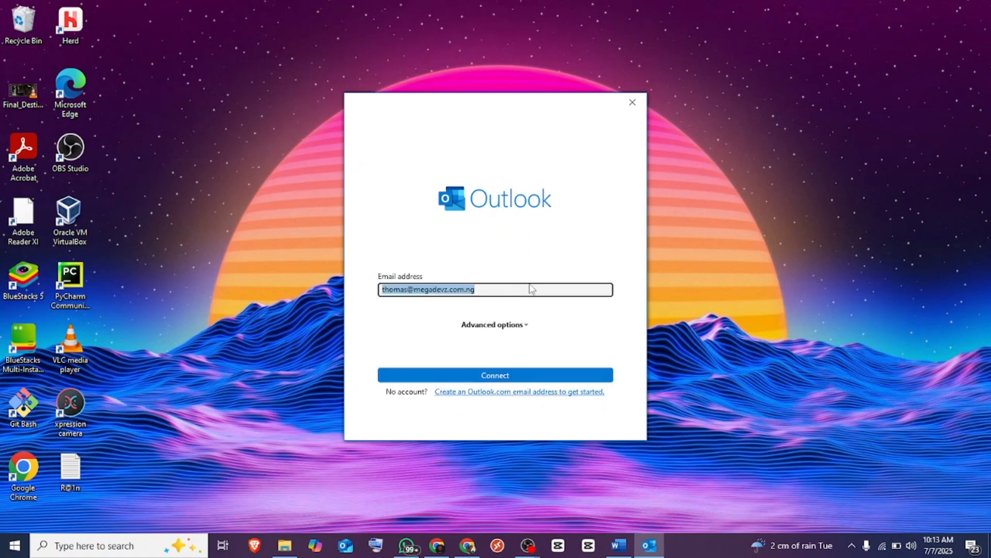
# - Correct the email to the account's onmicrosoft.com address, connect, and sign in with its password
pyautogui.click(526, 293)
pyautogui.moveTo(526, 292); pyautogui.dragTo(379, 282)
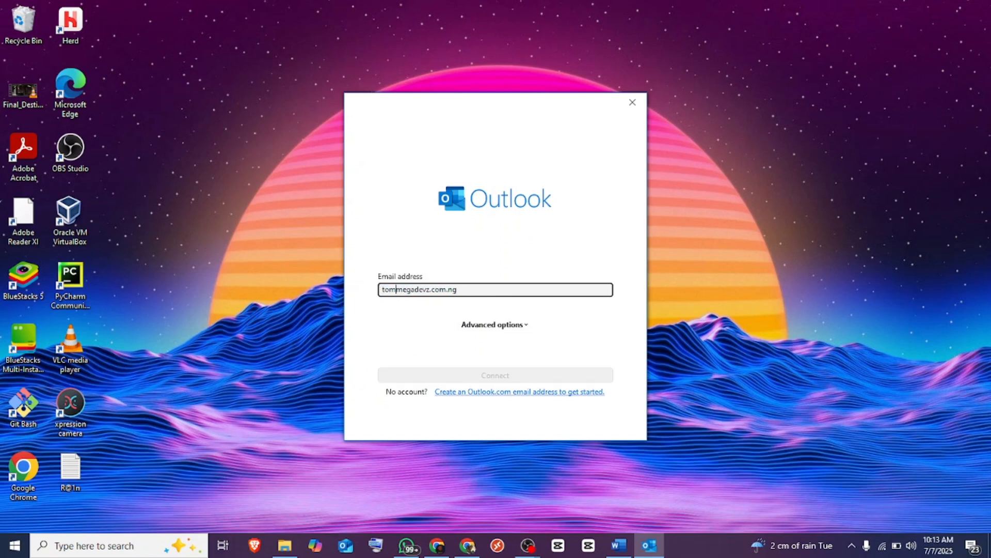
pyautogui.click(472, 290)
pyautogui.press('BackSpace')
pyautogui.press('BackSpace')
pyautogui.press('BackSpace')
pyautogui.press('BackSpace')
pyautogui.press('BackSpace')
pyautogui.press('BackSpace')
pyautogui.write('onmicrosoft.com')
pyautogui.click(404, 290)
pyautogui.write('@')
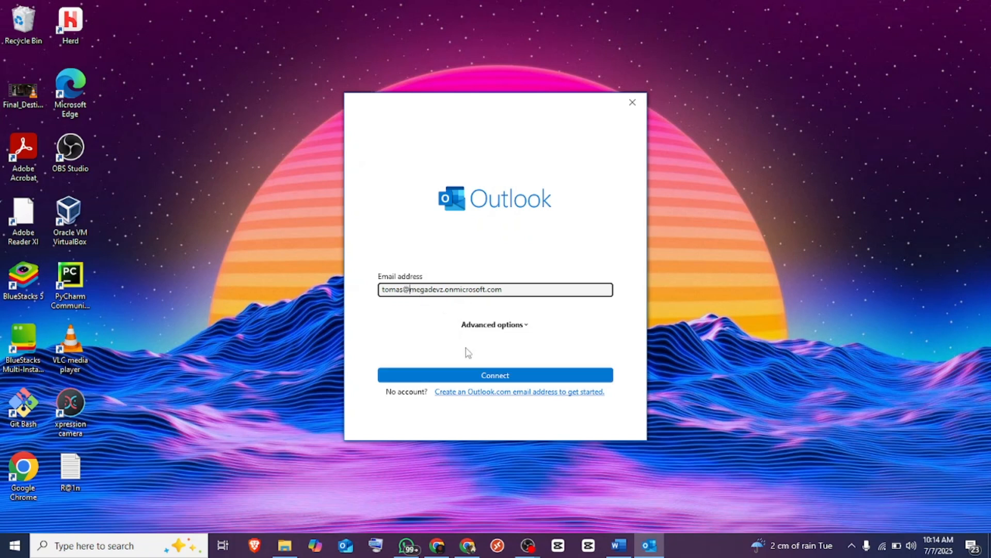
pyautogui.click(476, 377)
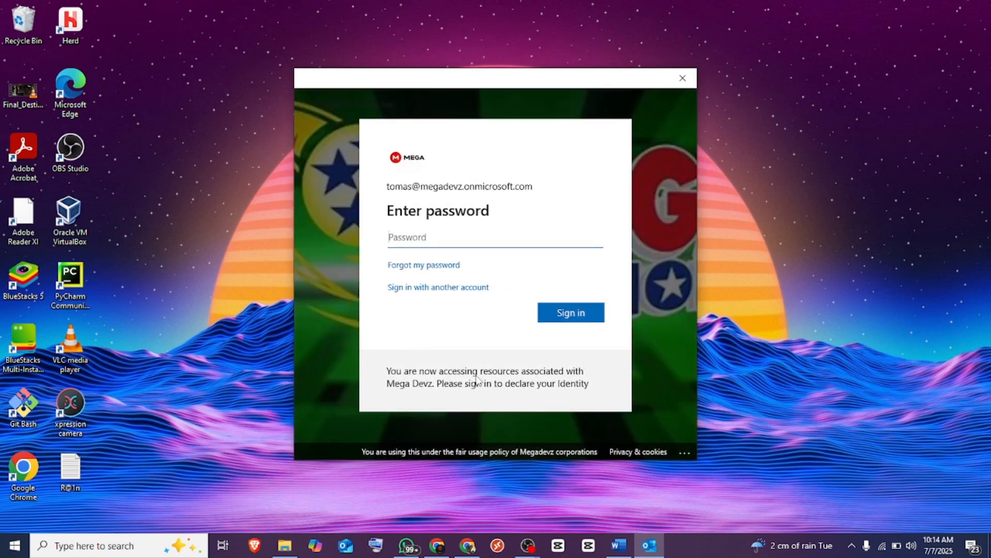
pyautogui.write('•••••••••••••')
pyautogui.press('Return')
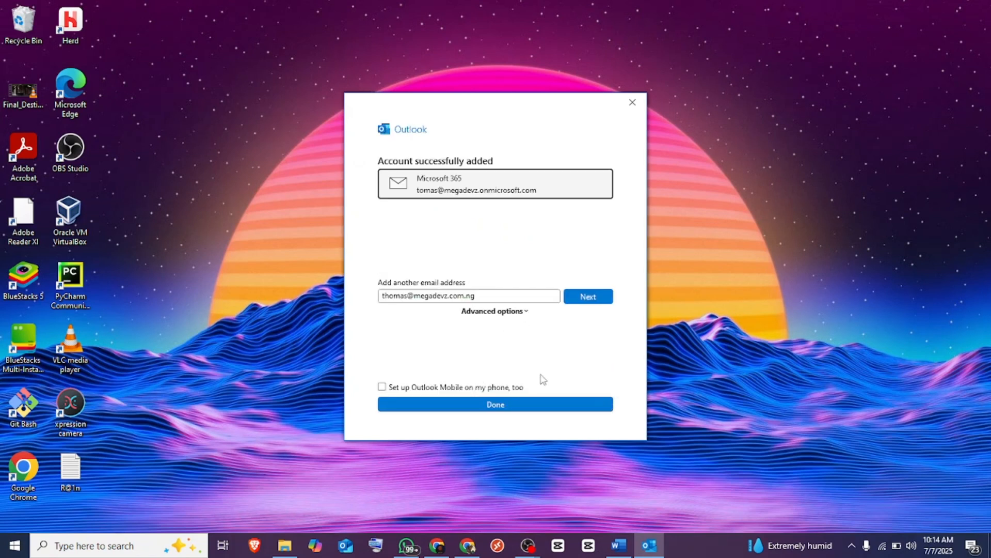
# - Finish setup, dismiss the layout and welcome tips, open the account's Inbox, then minimize Outlook
pyautogui.click(523, 409)
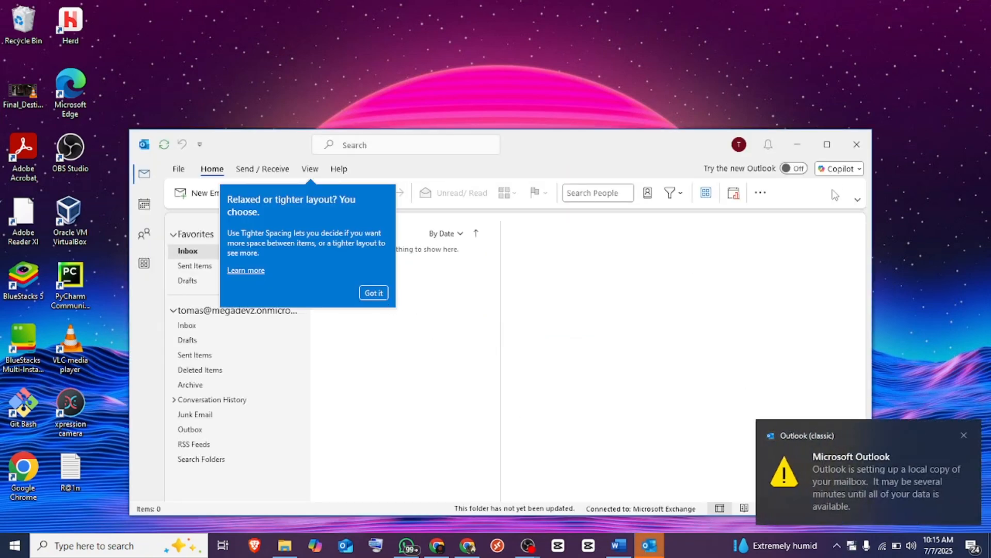
pyautogui.click(825, 146)
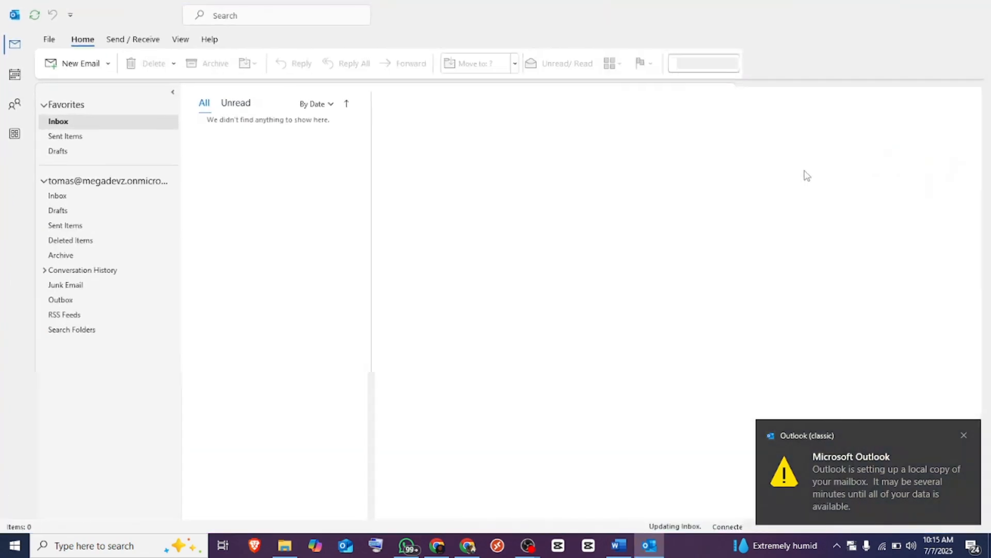
pyautogui.click(78, 182)
pyautogui.click(75, 195)
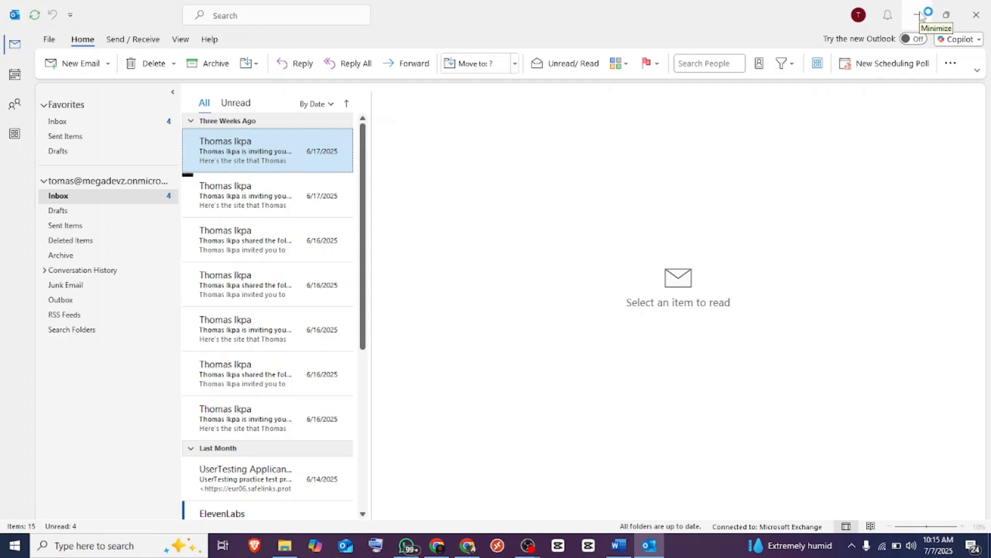
pyautogui.click(920, 15)
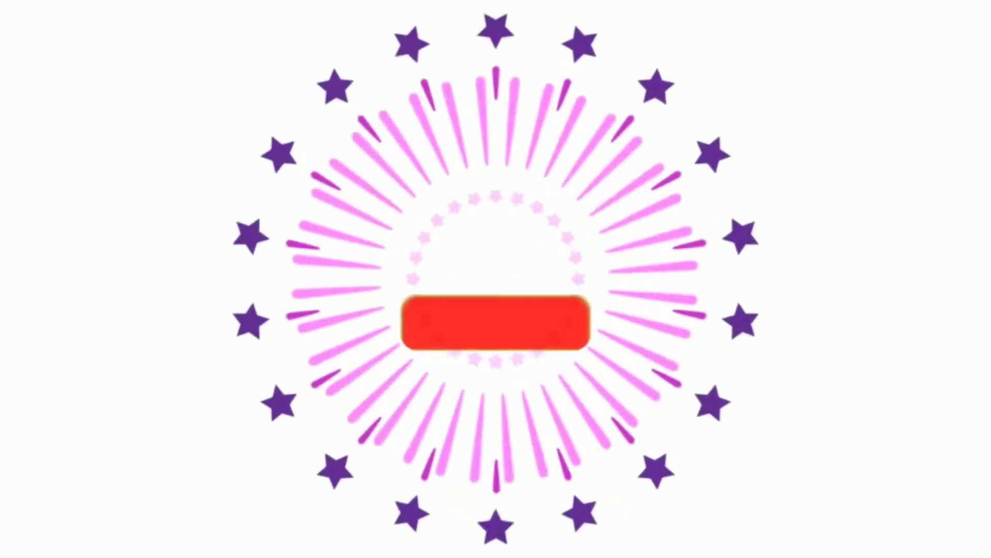